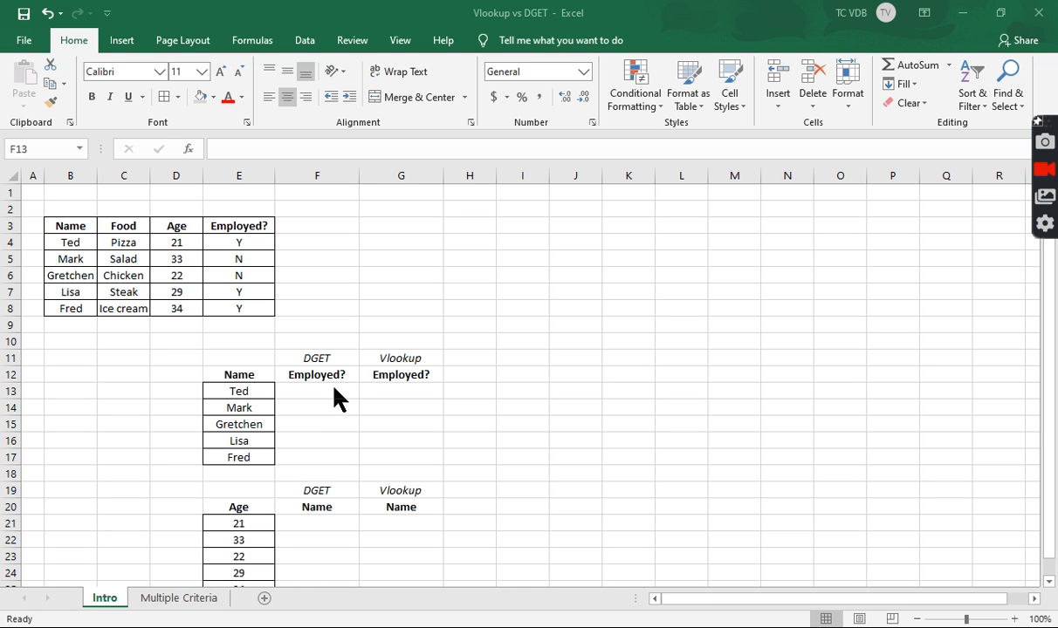
Step: Start a DGET formula in cell F13 with the absolute range $B$3:$E$8 as its database
{"action": "left_click", "coordinate": [331, 389]}
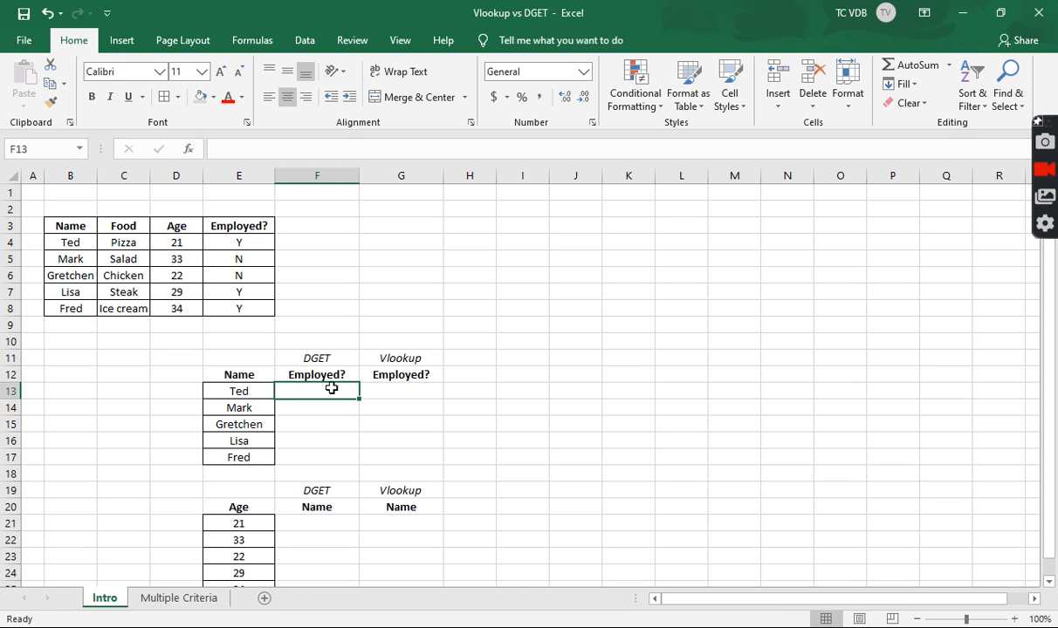
{"action": "type", "text": "=dge"}
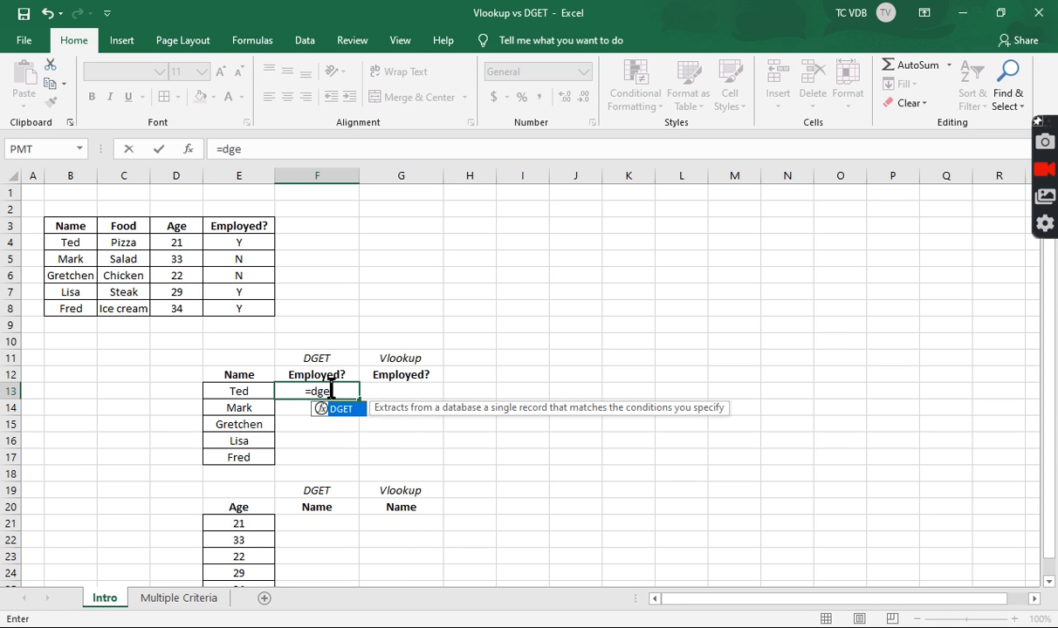
{"action": "key", "text": "Tab"}
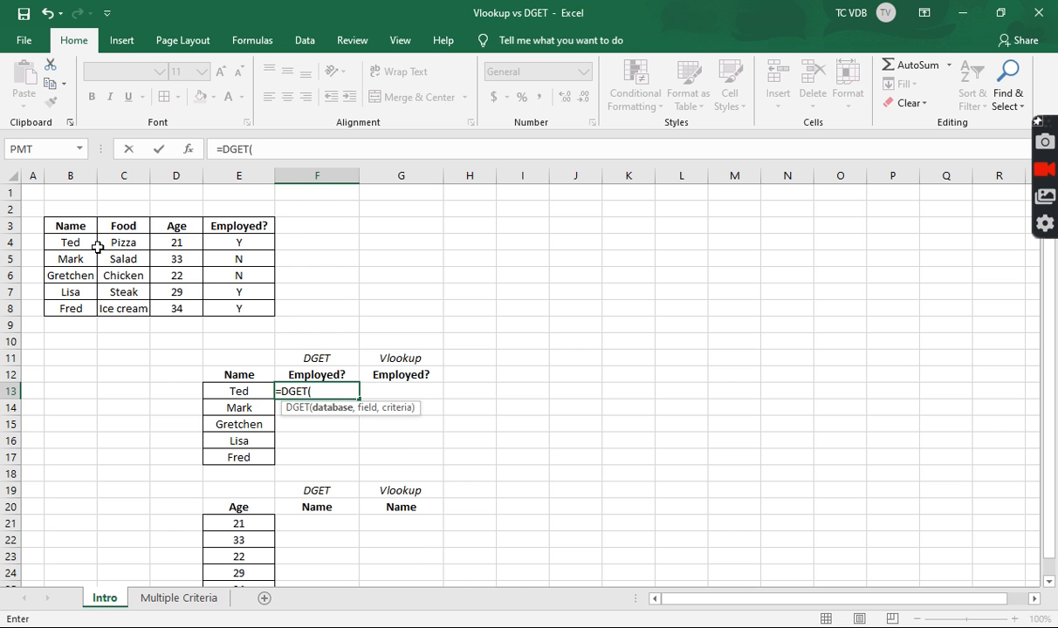
{"action": "left_click_drag", "start_coordinate": [86, 229], "coordinate": [212, 309]}
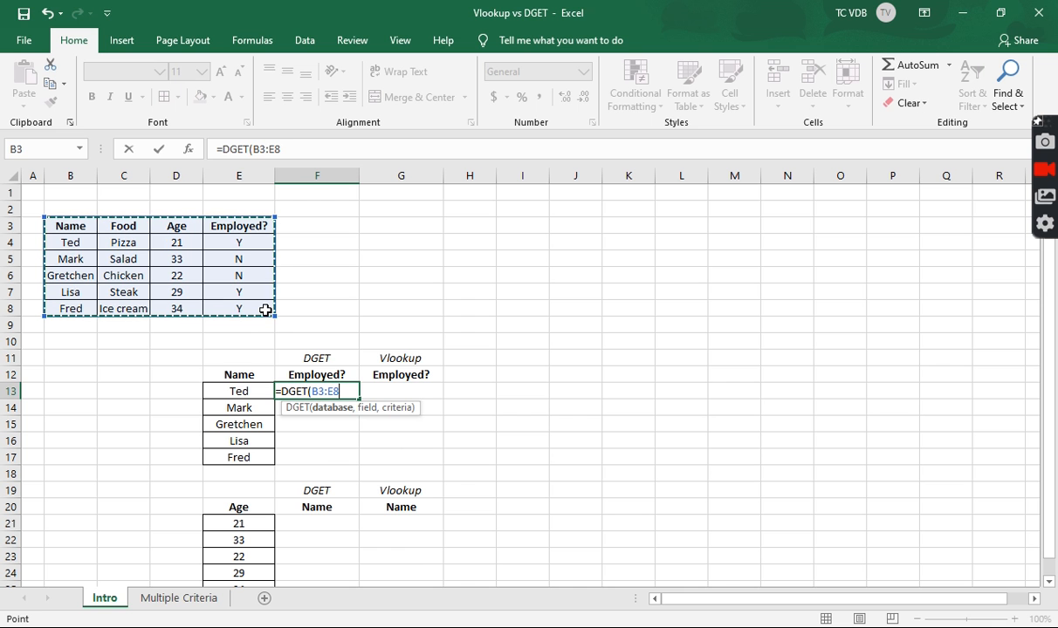
{"action": "key", "text": "F4"}
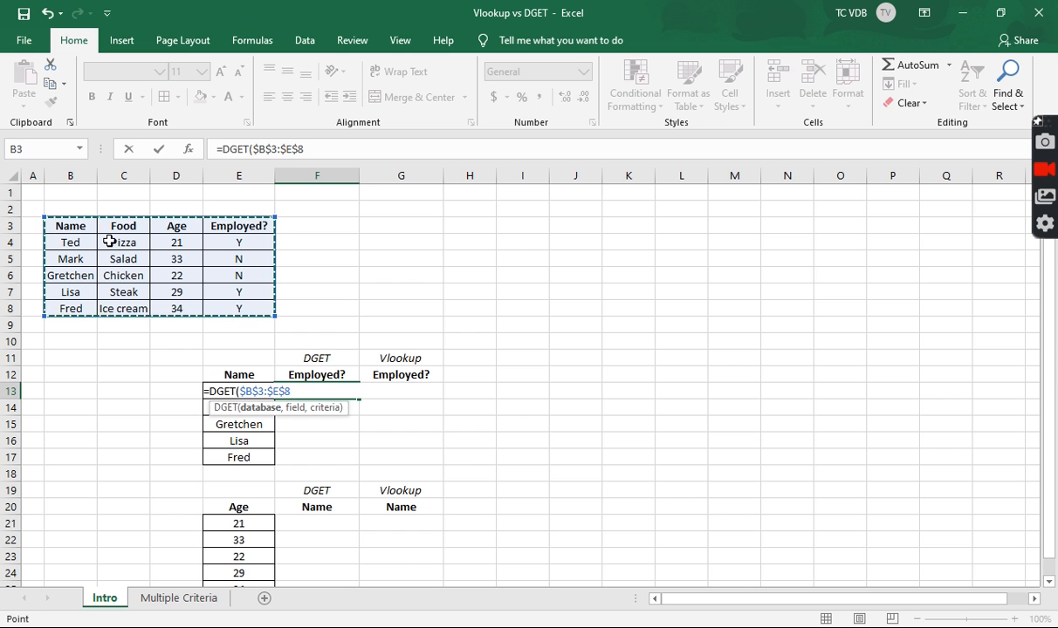
{"action": "type", "text": ",\"E"}
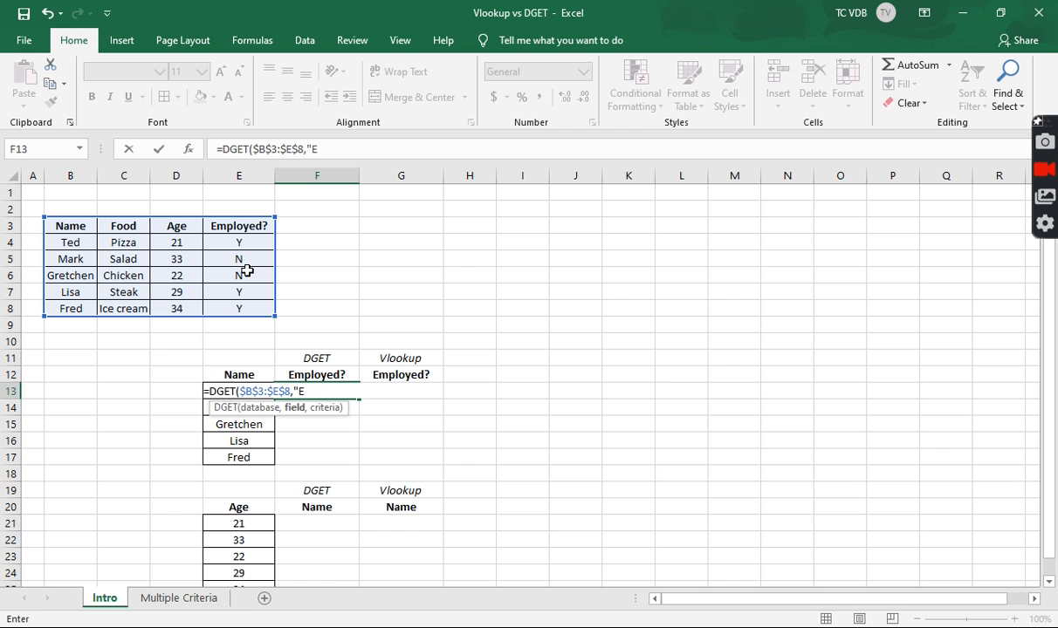
{"action": "type", "text": "mployed?\""}
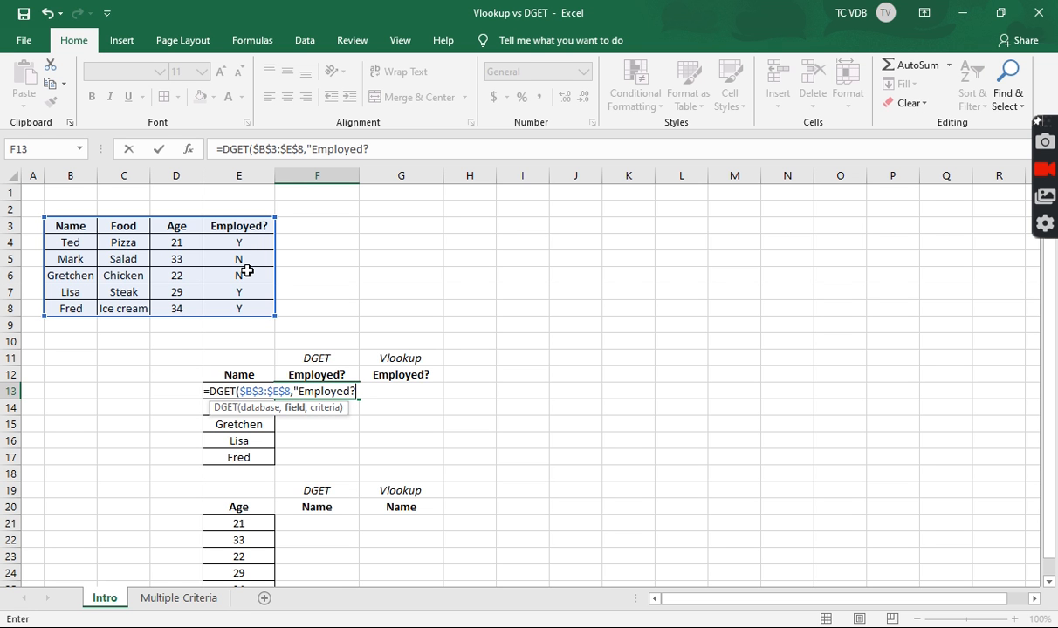
{"action": "key", "text": "BackSpace"}
{"action": "key", "text": "BackSpace"}
{"action": "key", "text": "BackSpace"}
{"action": "key", "text": "BackSpace"}
{"action": "key", "text": "BackSpace"}
{"action": "key", "text": "BackSpace"}
{"action": "key", "text": "BackSpace"}
{"action": "key", "text": "BackSpace"}
{"action": "key", "text": "BackSpace"}
{"action": "key", "text": "BackSpace"}
{"action": "key", "text": "BackSpace"}
Step: Complete the DGET formula in F13 with field 4 and the criteria range E12:E13
{"action": "type", "text": "4,"}
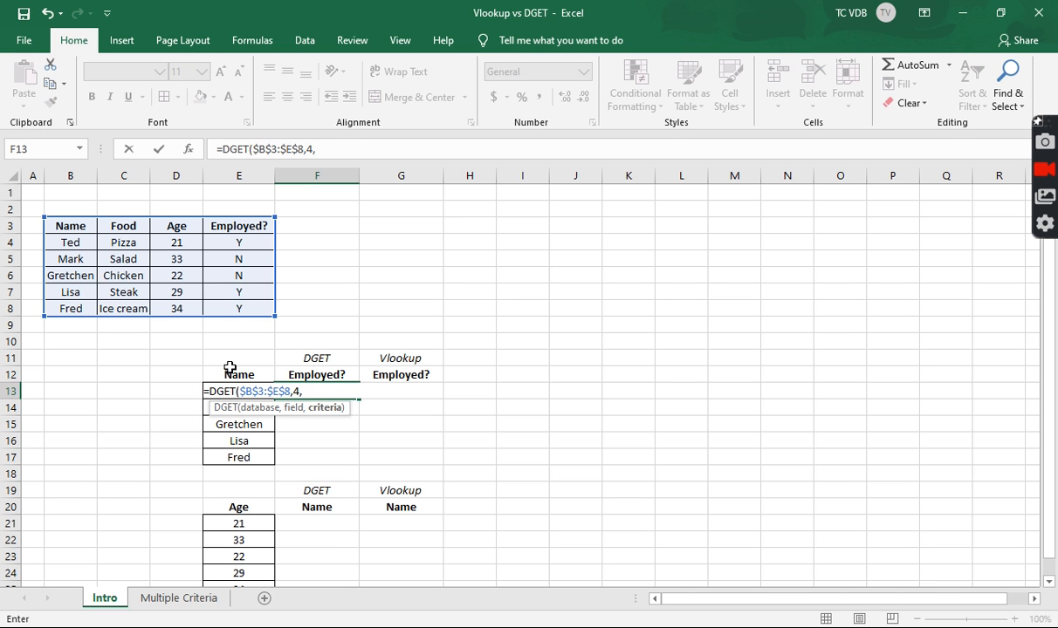
{"action": "left_click", "coordinate": [213, 375]}
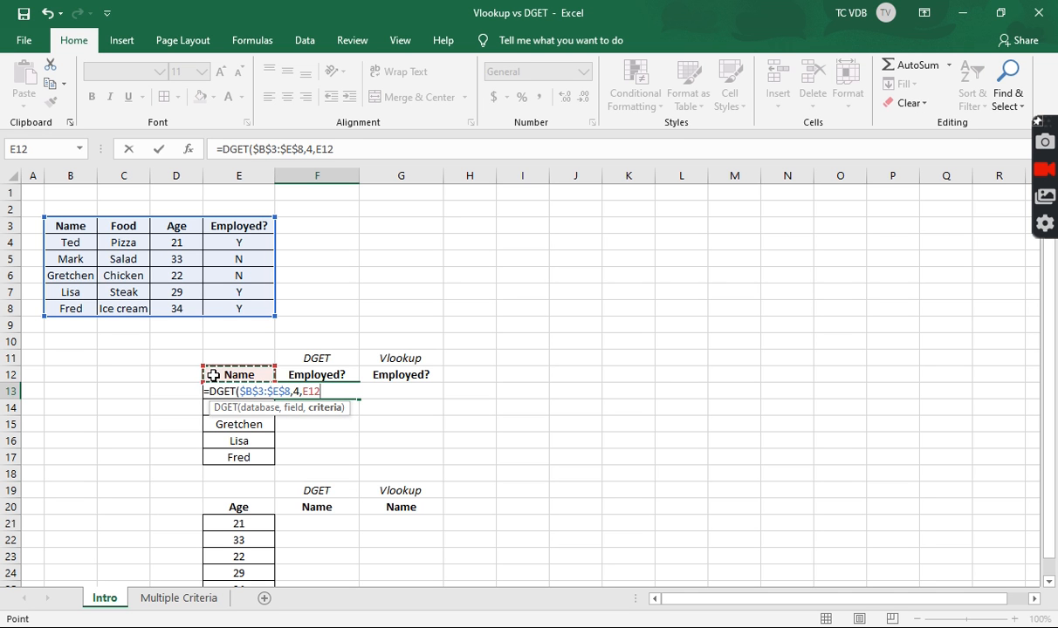
{"action": "left_click_drag", "start_coordinate": [214, 374], "coordinate": [216, 392]}
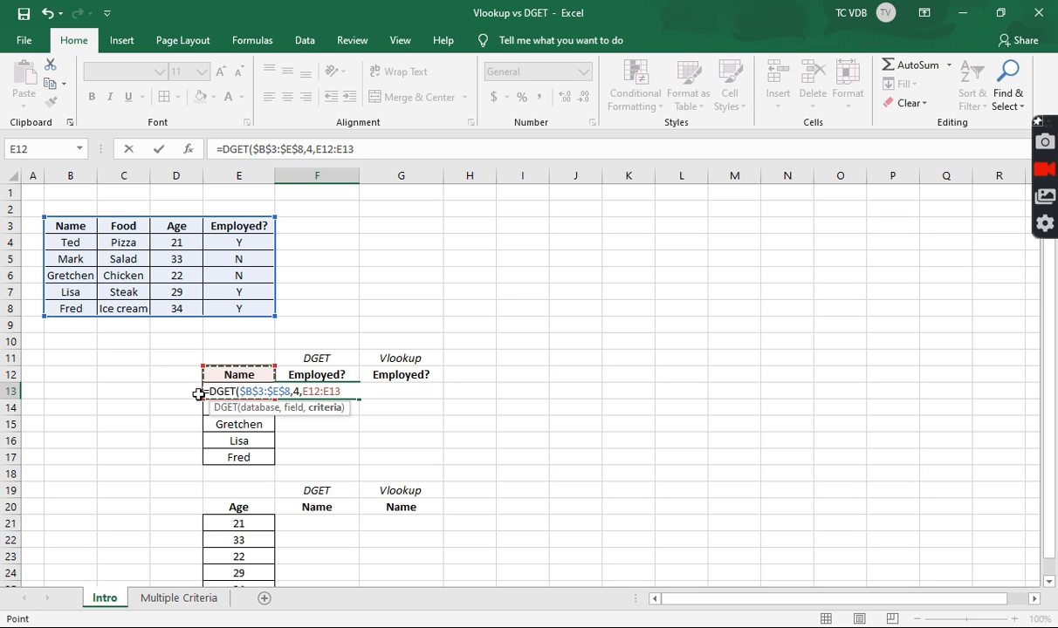
{"action": "type", "text": ")"}
{"action": "key", "text": "Return"}
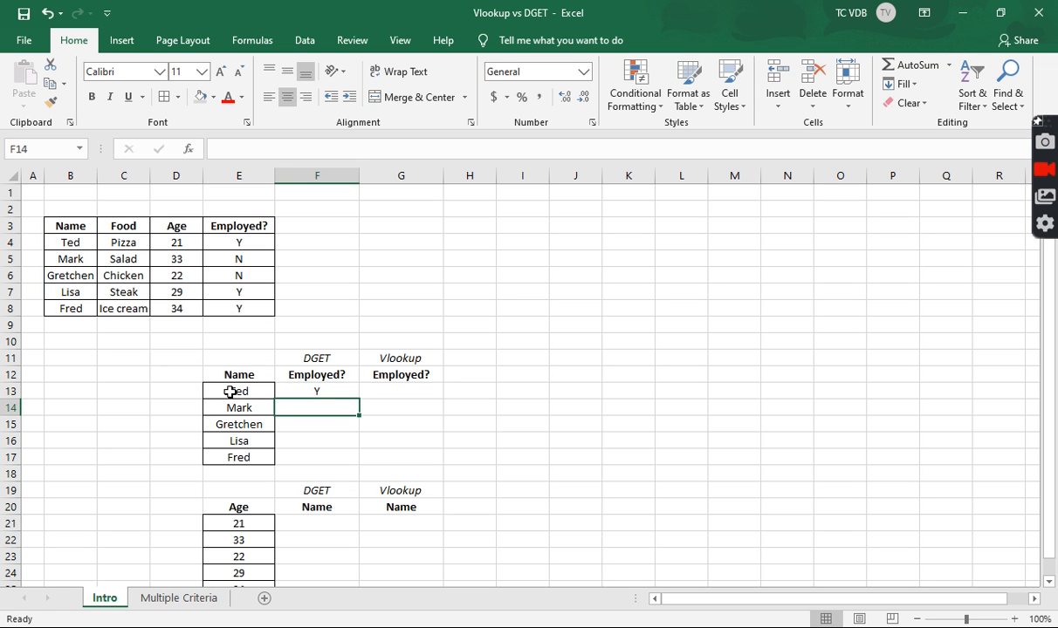
Step: Review the database, field and criteria arguments of the DGET formula in F13
{"action": "left_click", "coordinate": [330, 392]}
{"action": "left_click", "coordinate": [284, 148]}
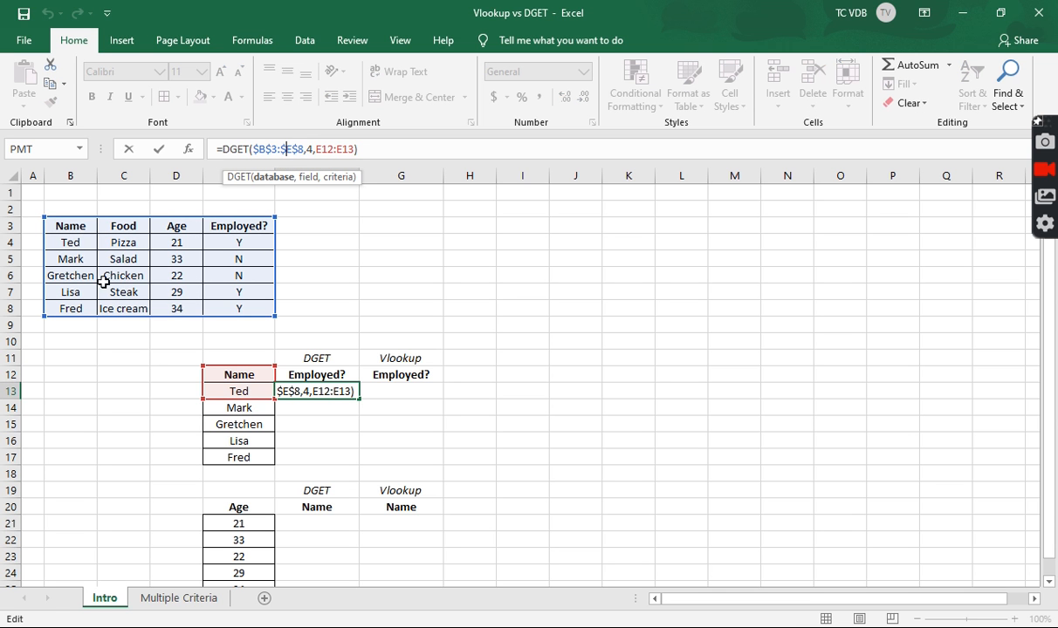
{"action": "left_click", "coordinate": [310, 148]}
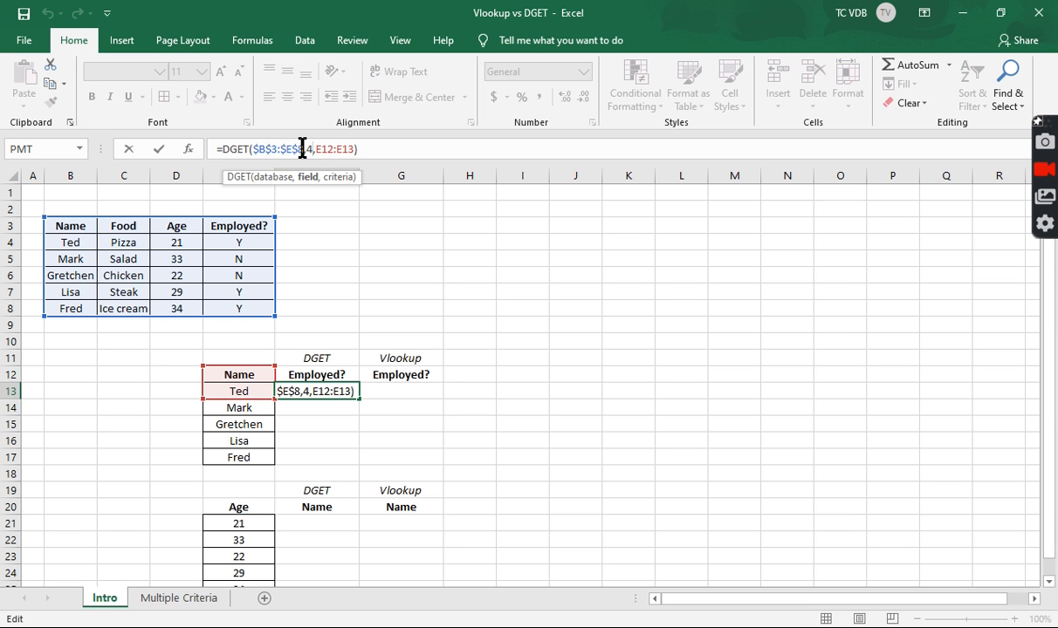
{"action": "left_click", "coordinate": [333, 148]}
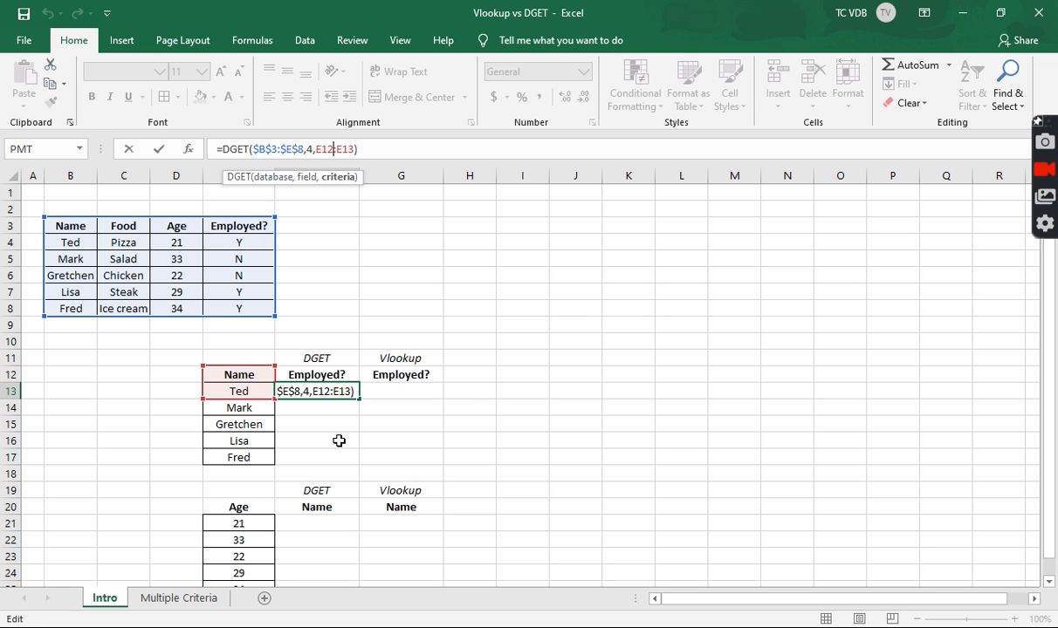
{"action": "key", "text": "Return"}
{"action": "left_click", "coordinate": [341, 390]}
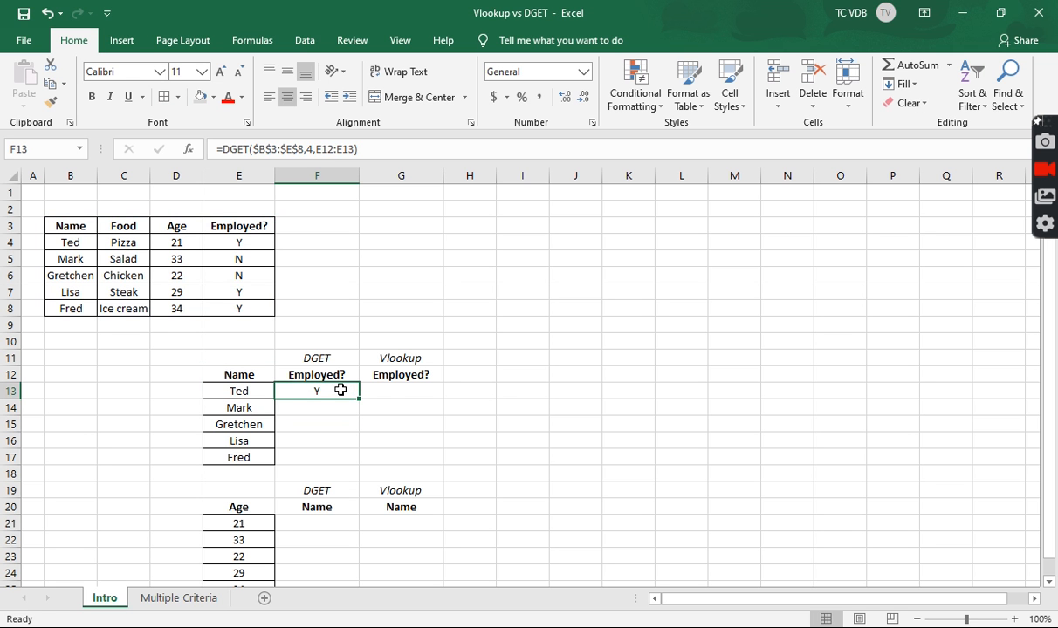
Step: Enter the formula =VLOOKUP(E13,$B$4:$E$8,4,FALSE) in cell G13
{"action": "left_click", "coordinate": [391, 386]}
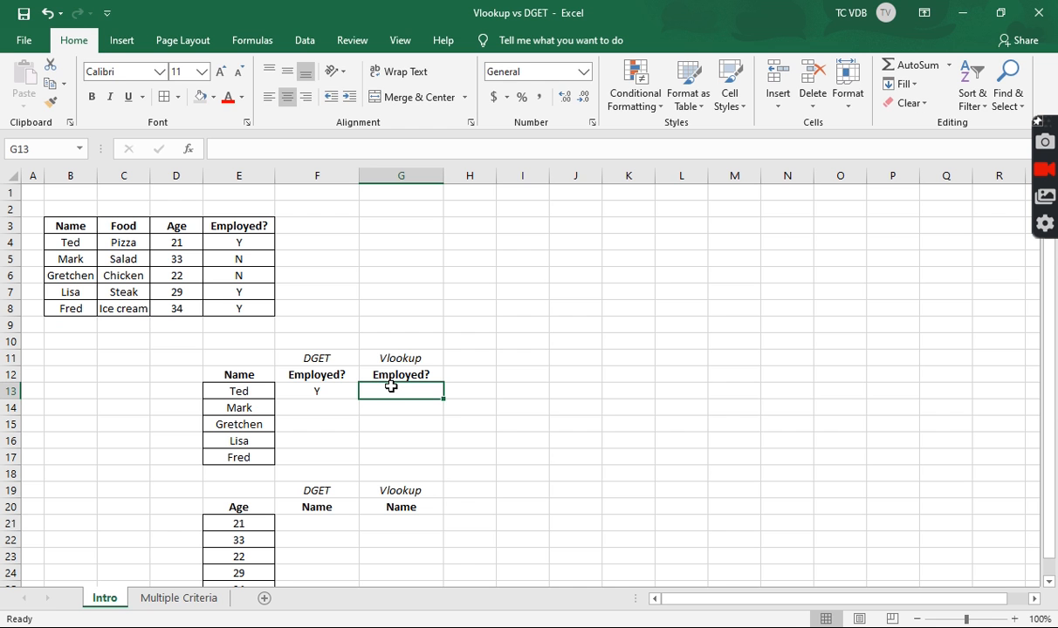
{"action": "type", "text": "=vlo"}
{"action": "key", "text": "Tab"}
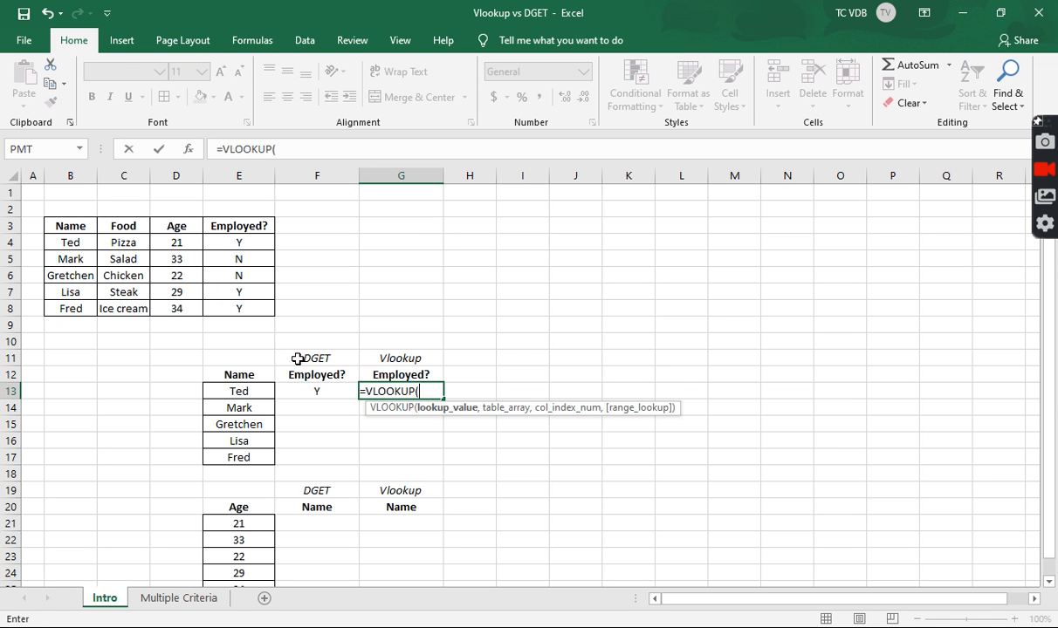
{"action": "left_click", "coordinate": [258, 392]}
{"action": "type", "text": ","}
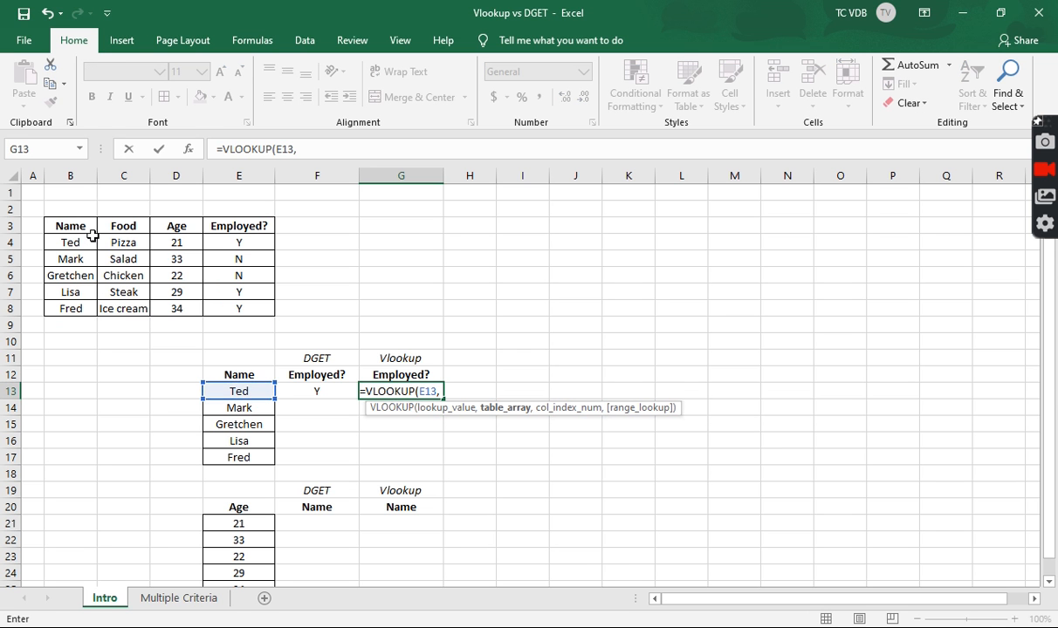
{"action": "left_click_drag", "start_coordinate": [72, 242], "coordinate": [249, 310]}
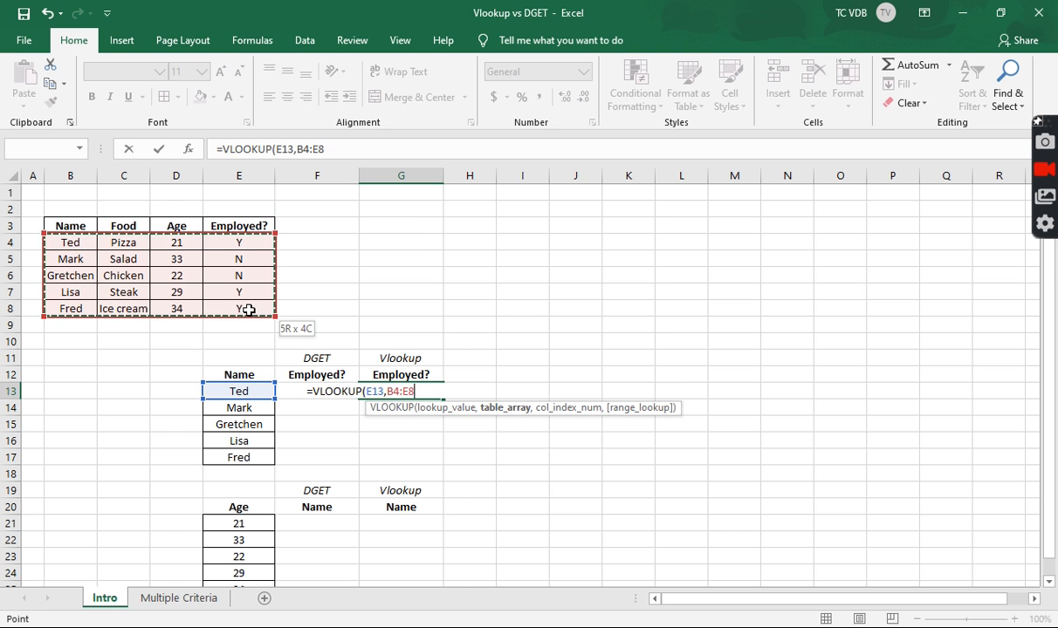
{"action": "key", "text": "F4"}
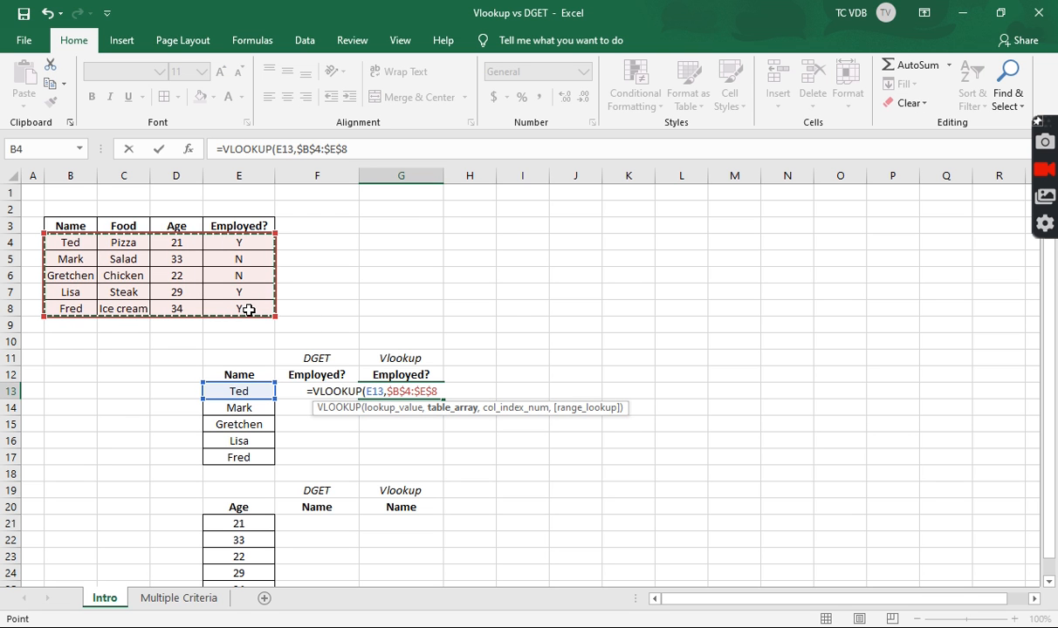
{"action": "type", "text": ",4,false"}
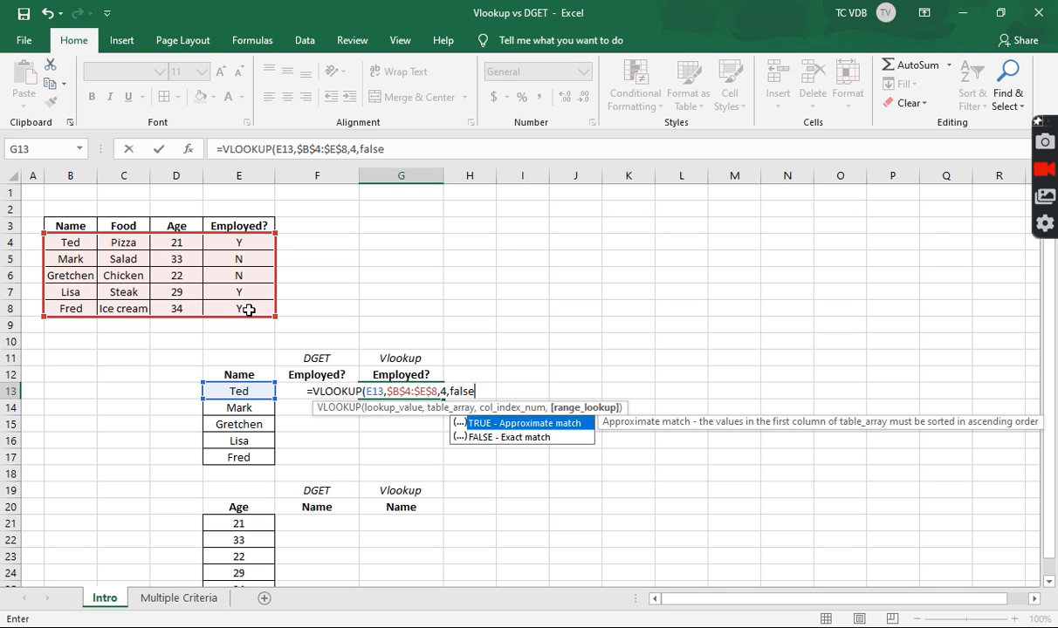
{"action": "key", "text": "Return"}
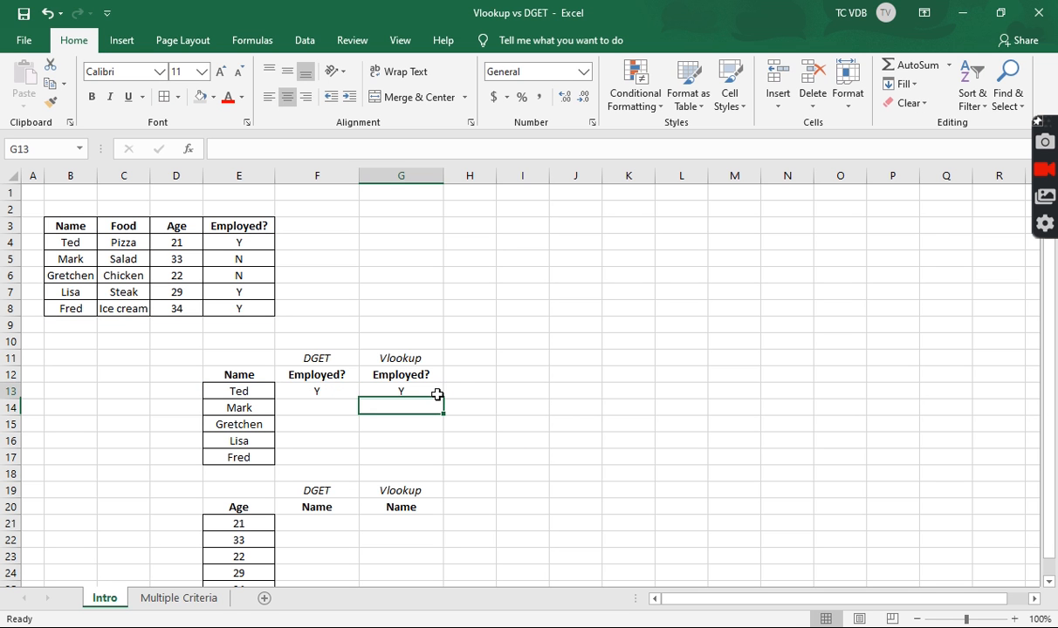
Step: Fill the VLOOKUP formula in G13 and the DGET formula in F13 down through row 17
{"action": "left_click", "coordinate": [437, 395]}
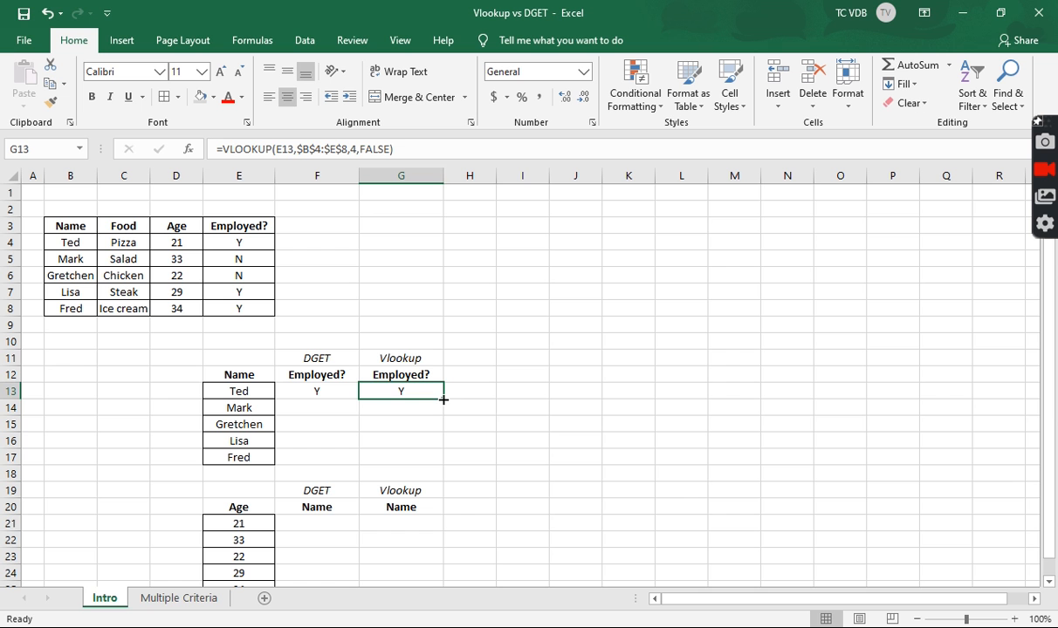
{"action": "left_click_drag", "start_coordinate": [443, 400], "coordinate": [441, 460]}
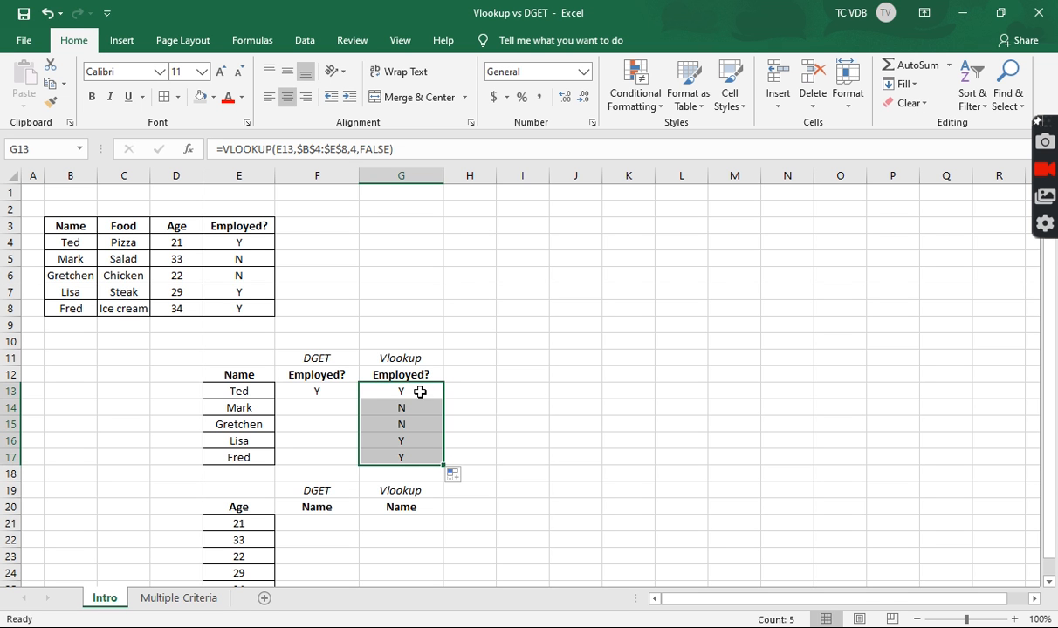
{"action": "left_click", "coordinate": [316, 390]}
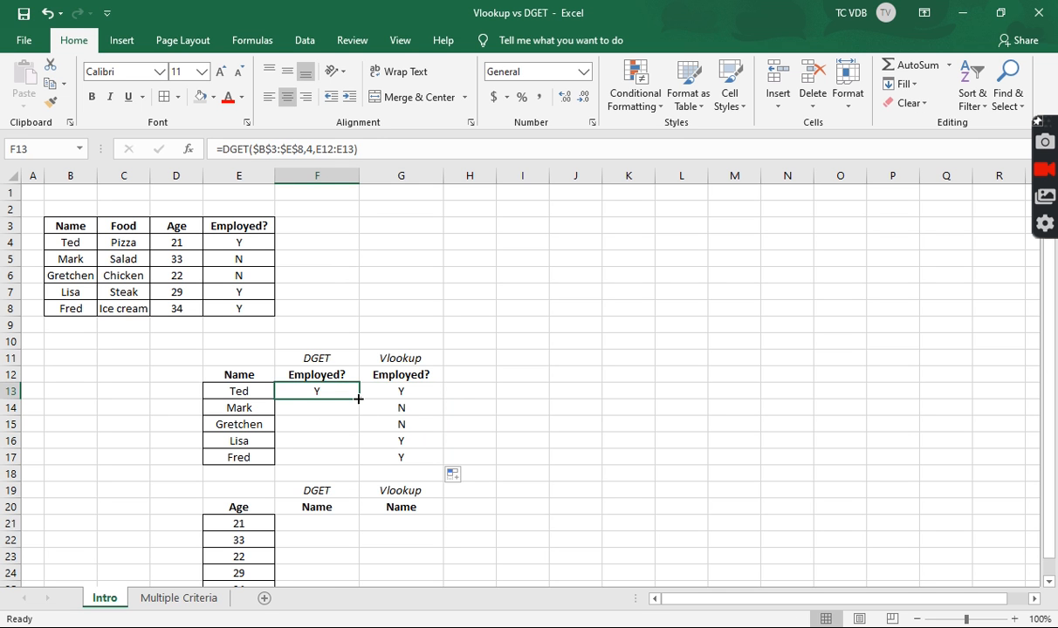
{"action": "left_click_drag", "start_coordinate": [358, 402], "coordinate": [359, 464]}
Step: Compare the criteria references of the copied DGET formulas with the original in F13 and the VLOOKUP formula in G13
{"action": "left_click", "coordinate": [343, 408]}
{"action": "left_click", "coordinate": [379, 150]}
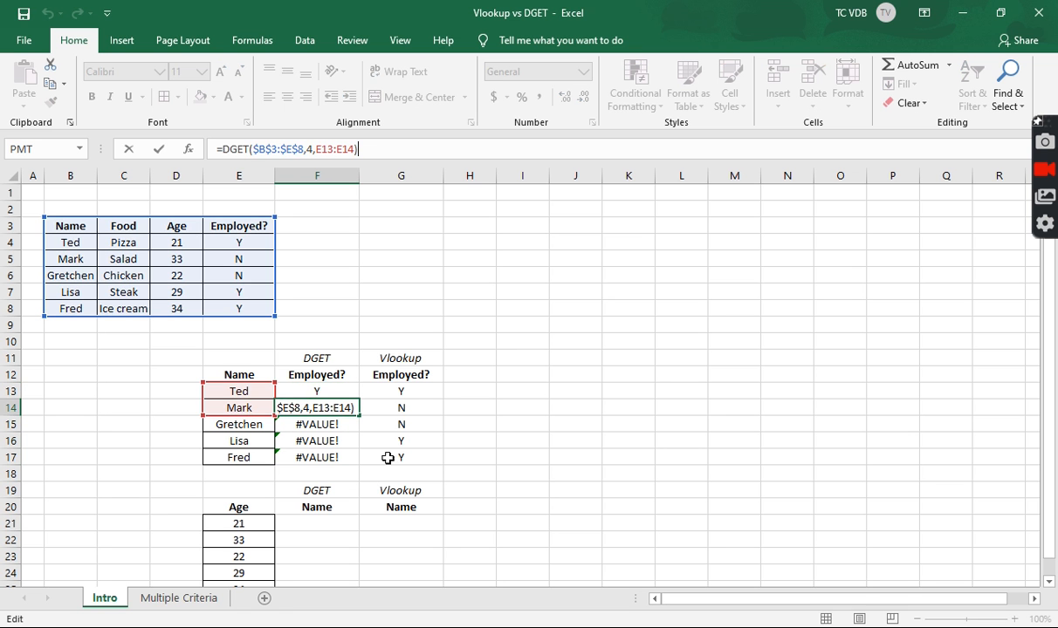
{"action": "left_click", "coordinate": [283, 353]}
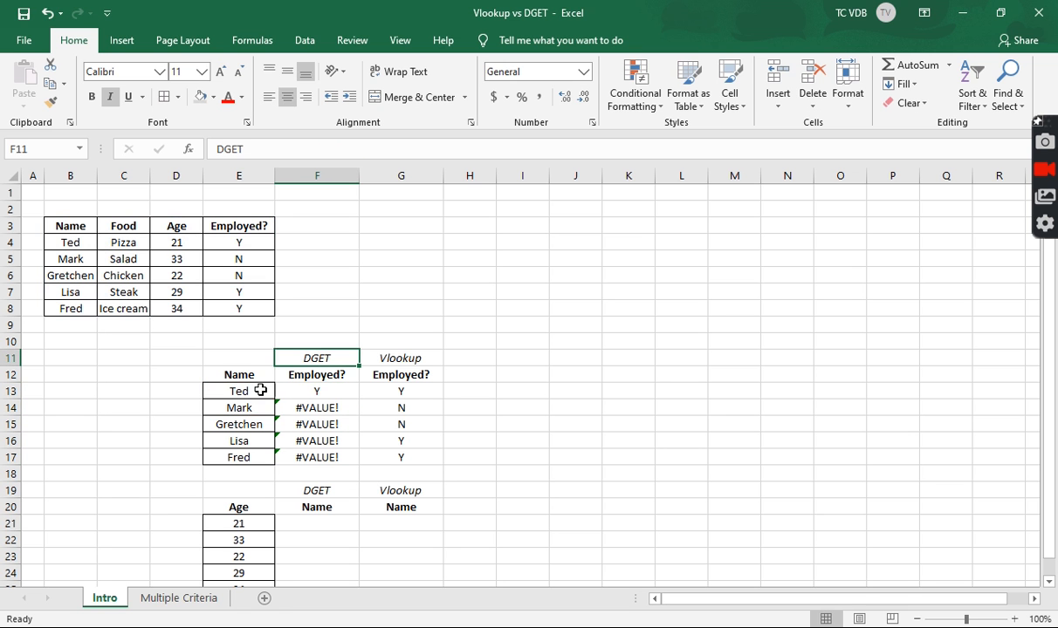
{"action": "left_click", "coordinate": [322, 391]}
{"action": "left_click", "coordinate": [373, 150]}
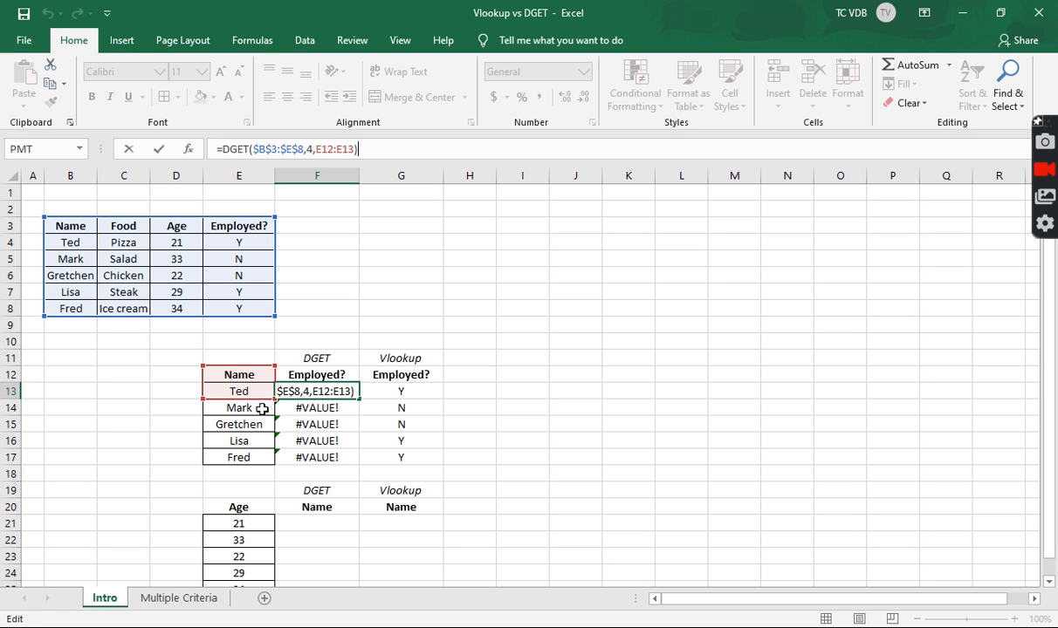
{"action": "key", "text": "Return"}
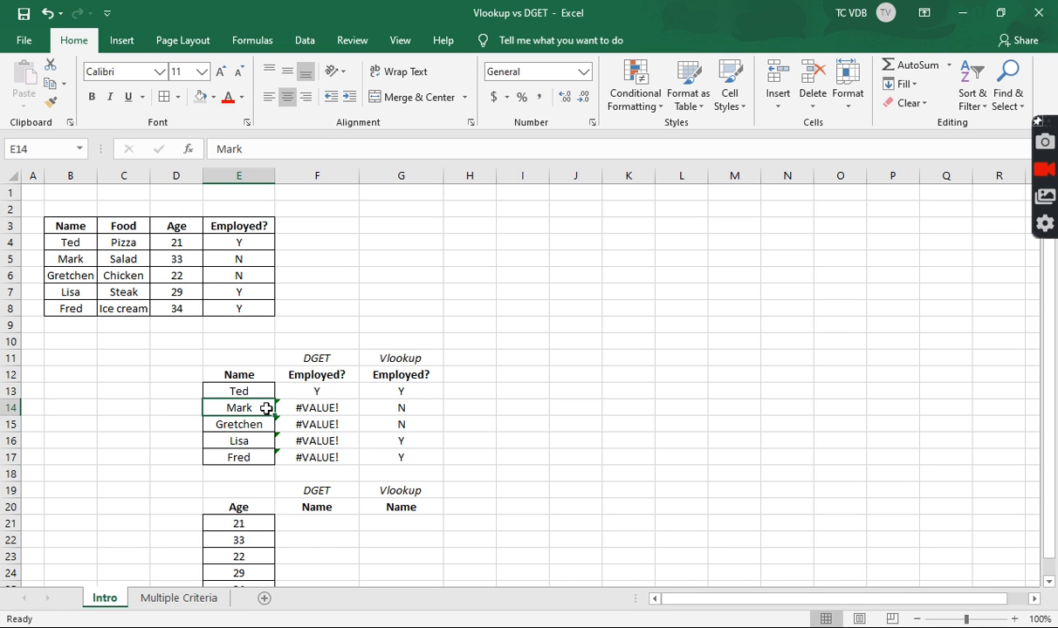
{"action": "left_click", "coordinate": [277, 408]}
{"action": "left_click", "coordinate": [252, 391]}
{"action": "left_click", "coordinate": [299, 390]}
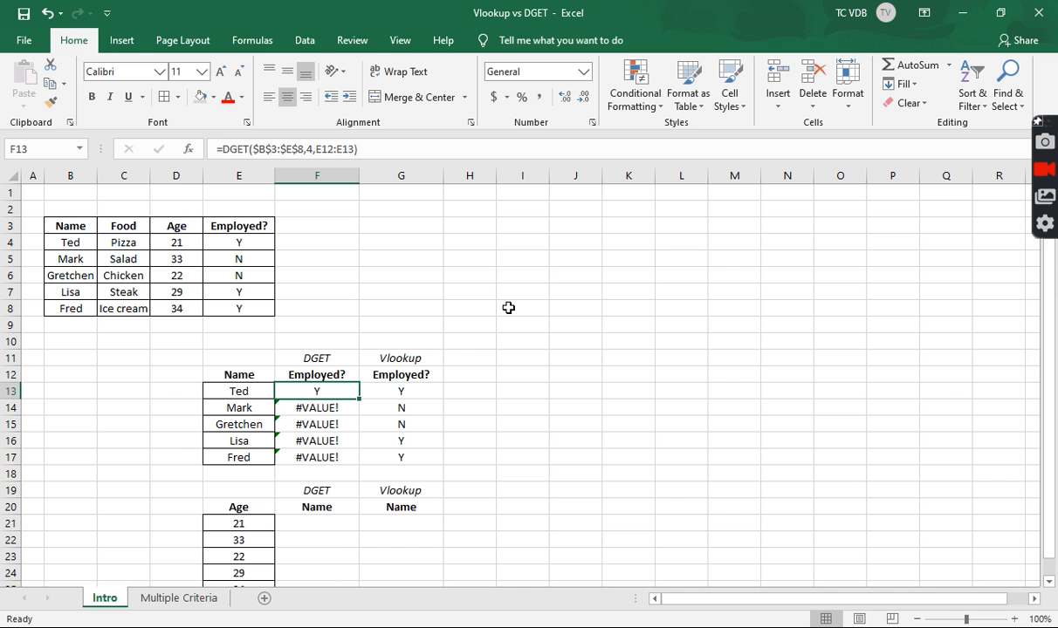
{"action": "left_click", "coordinate": [415, 389]}
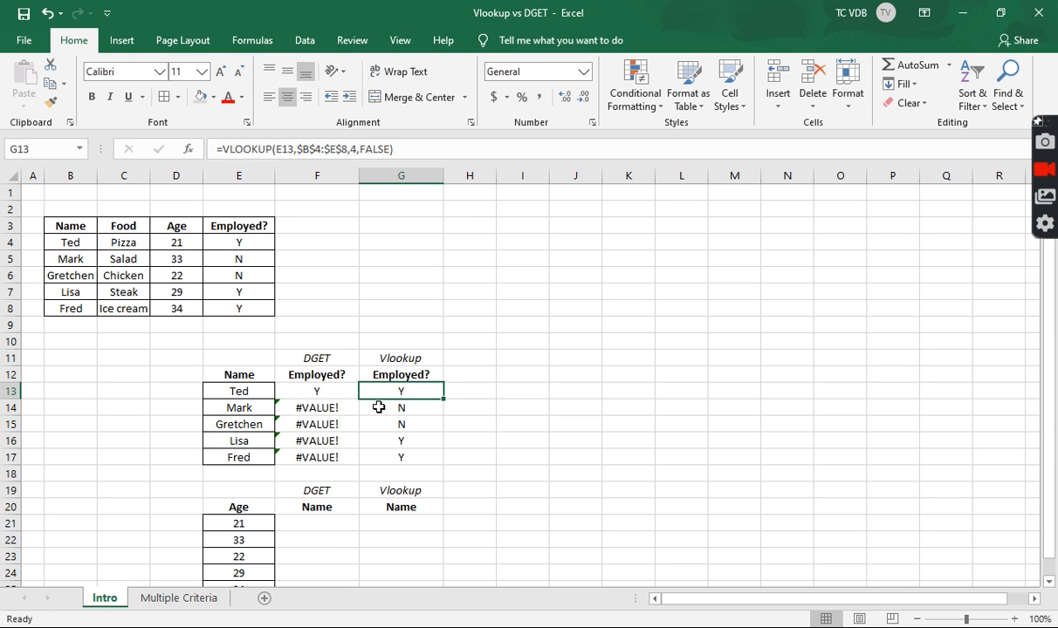
{"action": "left_click", "coordinate": [349, 409]}
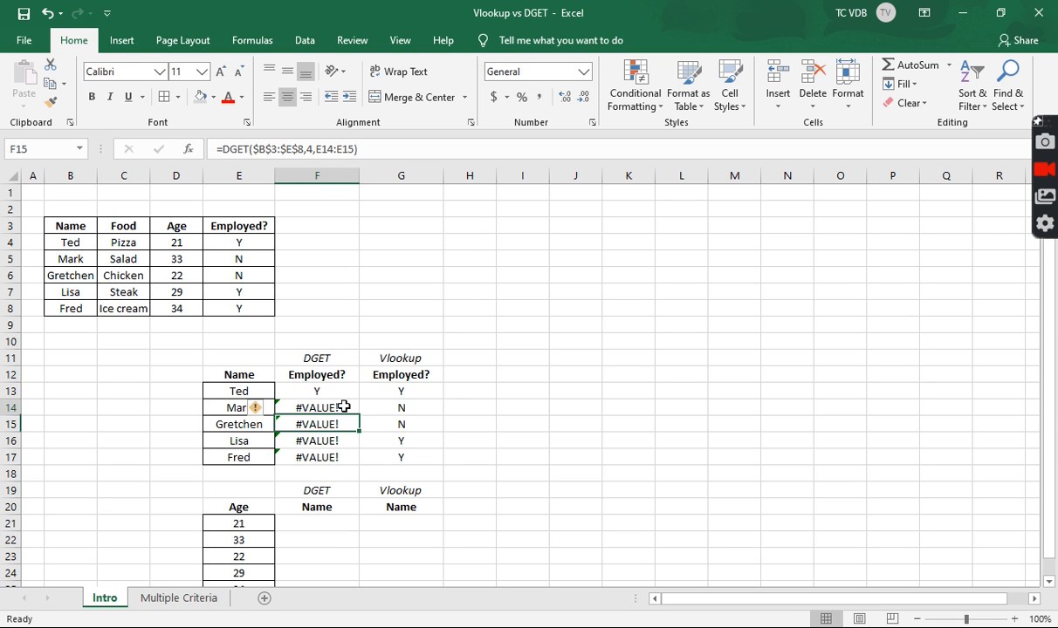
Step: Insert a blank row at row 14 and enter the header Name in cell E14
{"action": "left_click", "coordinate": [238, 407]}
{"action": "key", "text": "shift+space"}
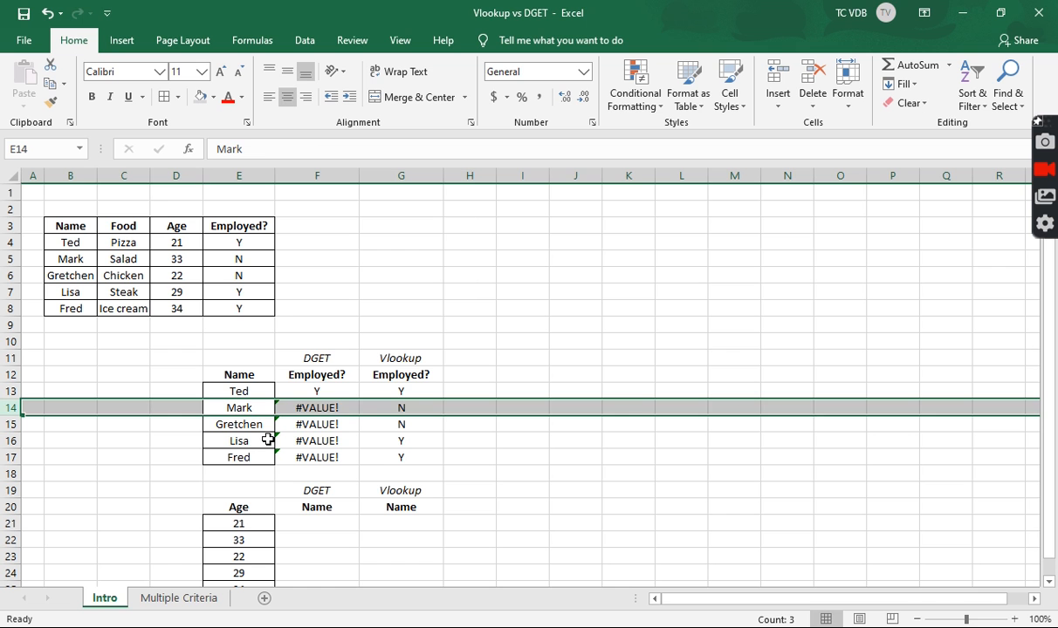
{"action": "key", "text": "ctrl+shift+plus"}
{"action": "left_click", "coordinate": [246, 409]}
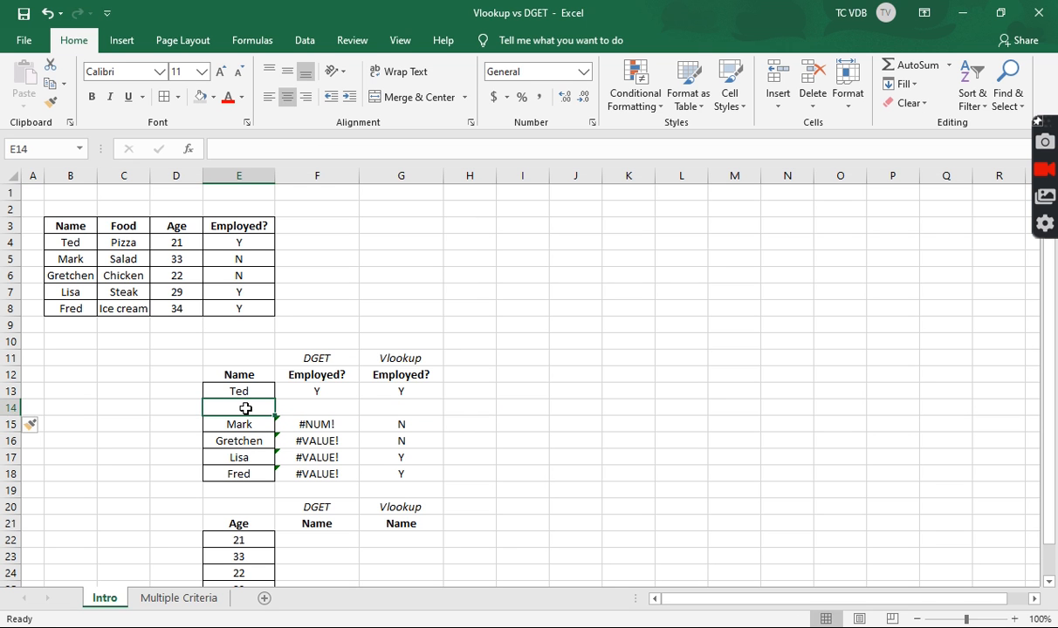
{"action": "type", "text": "Name"}
{"action": "key", "text": "Return"}
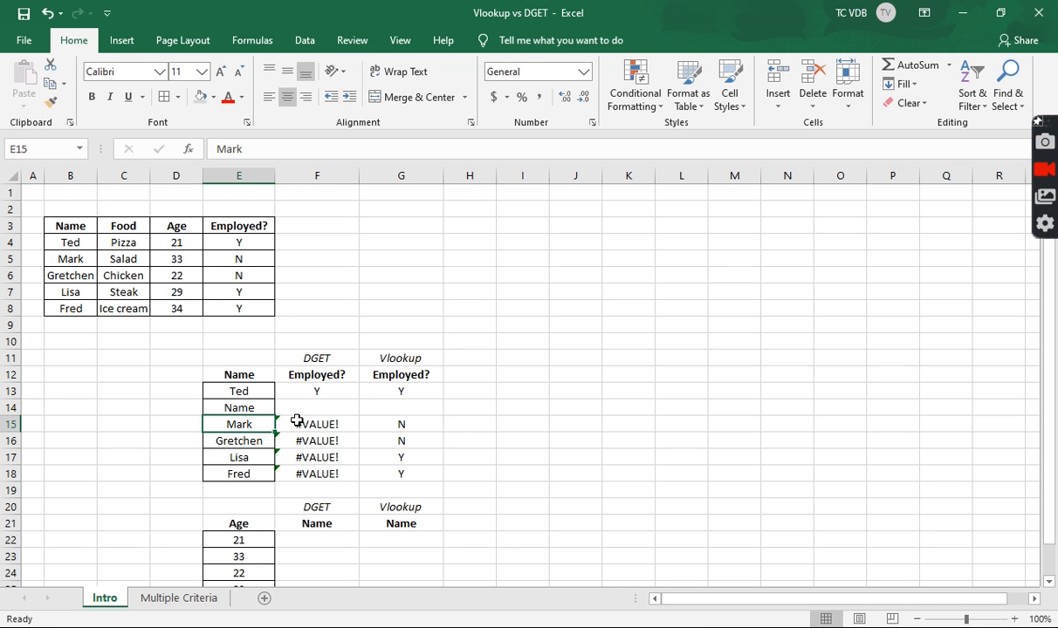
Step: Change the criteria range of the DGET formula in F15 to E14:E15
{"action": "left_click", "coordinate": [339, 424]}
{"action": "left_click", "coordinate": [400, 147]}
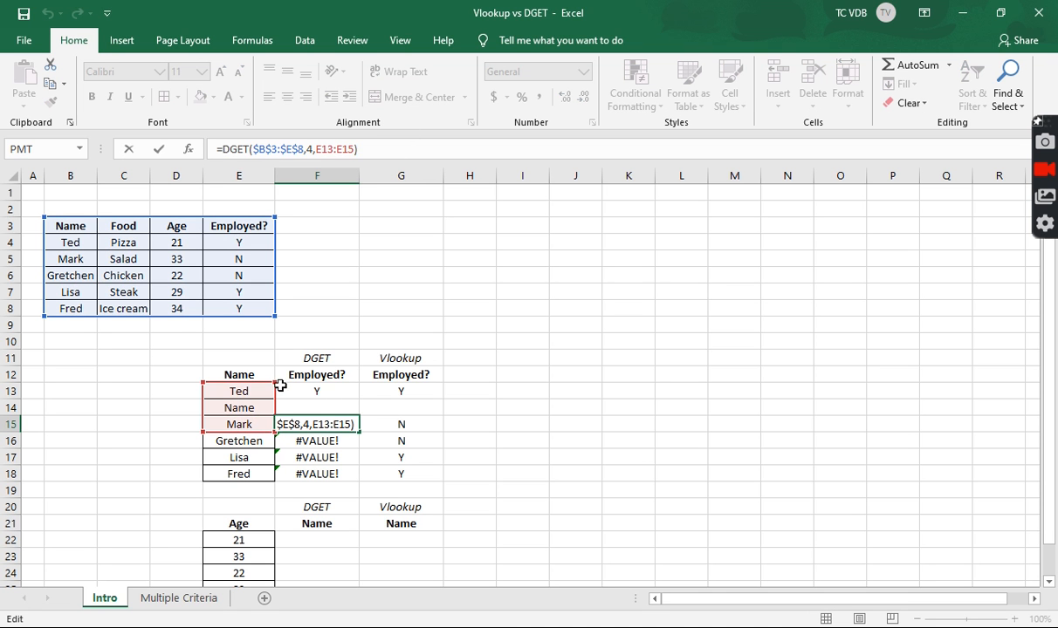
{"action": "left_click_drag", "start_coordinate": [271, 383], "coordinate": [267, 409]}
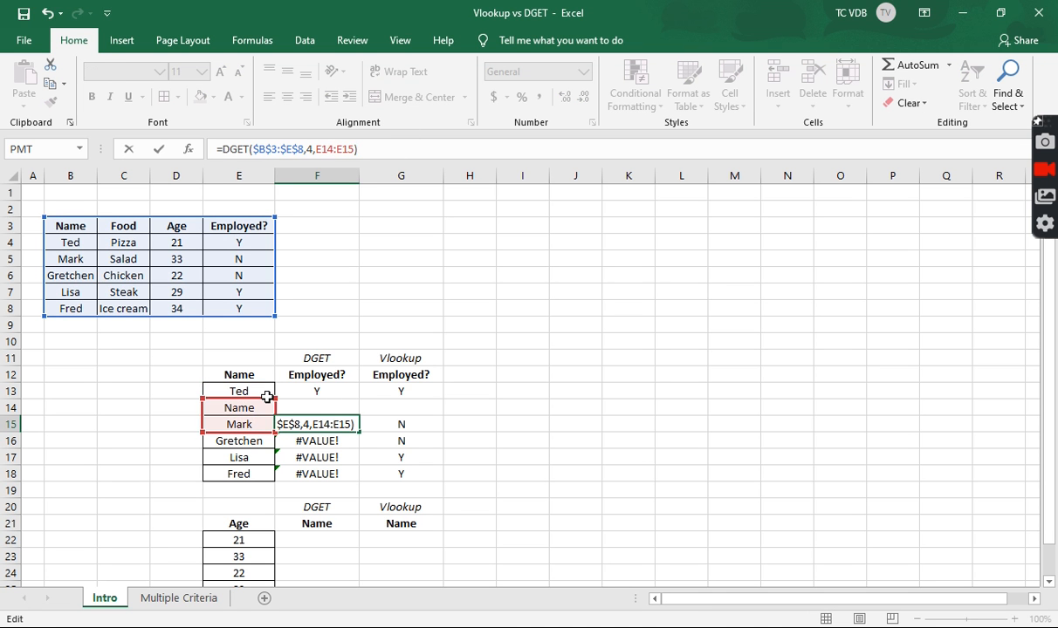
{"action": "key", "text": "Return"}
{"action": "left_click", "coordinate": [317, 423]}
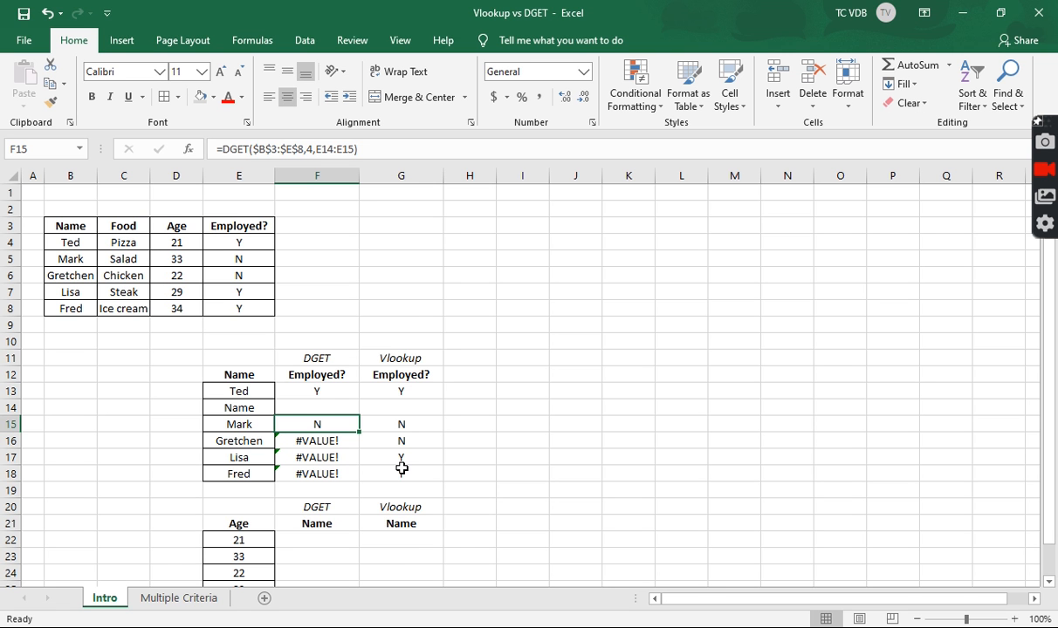
Step: Enter the formula =VLOOKUP(E22,$B$3:$E$8,1,FALSE) in cell G22 to look up the name by age
{"action": "scroll", "coordinate": [401, 462], "scroll_direction": "down", "scroll_amount": 2}
{"action": "scroll", "coordinate": [334, 441], "scroll_direction": "up", "scroll_amount": 1}
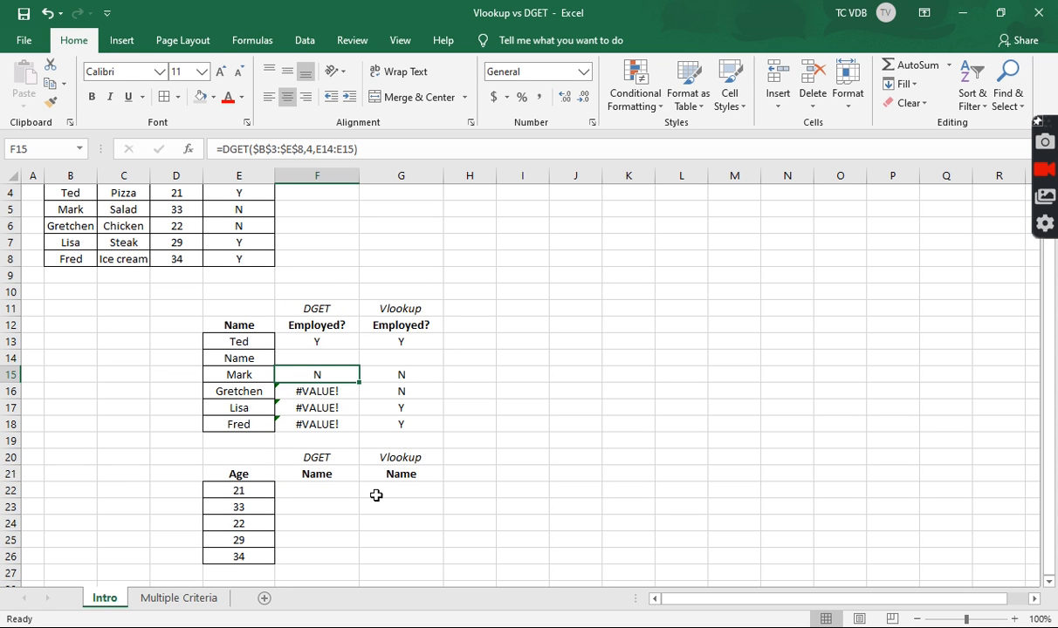
{"action": "left_click", "coordinate": [388, 489]}
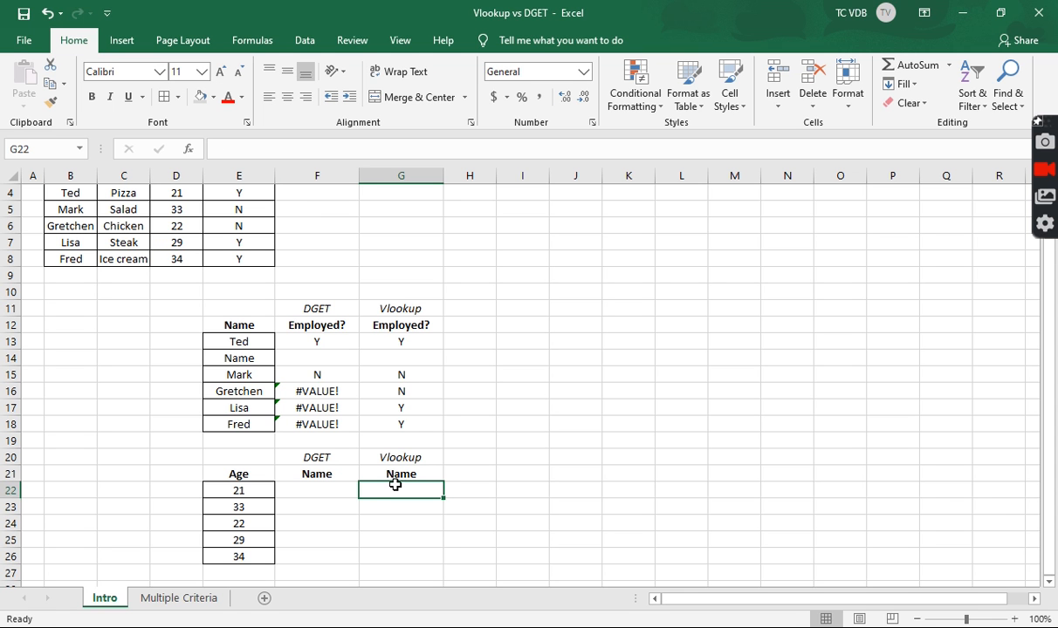
{"action": "type", "text": "=vlo"}
{"action": "key", "text": "Tab"}
{"action": "key", "text": "Left"}
{"action": "key", "text": "Left"}
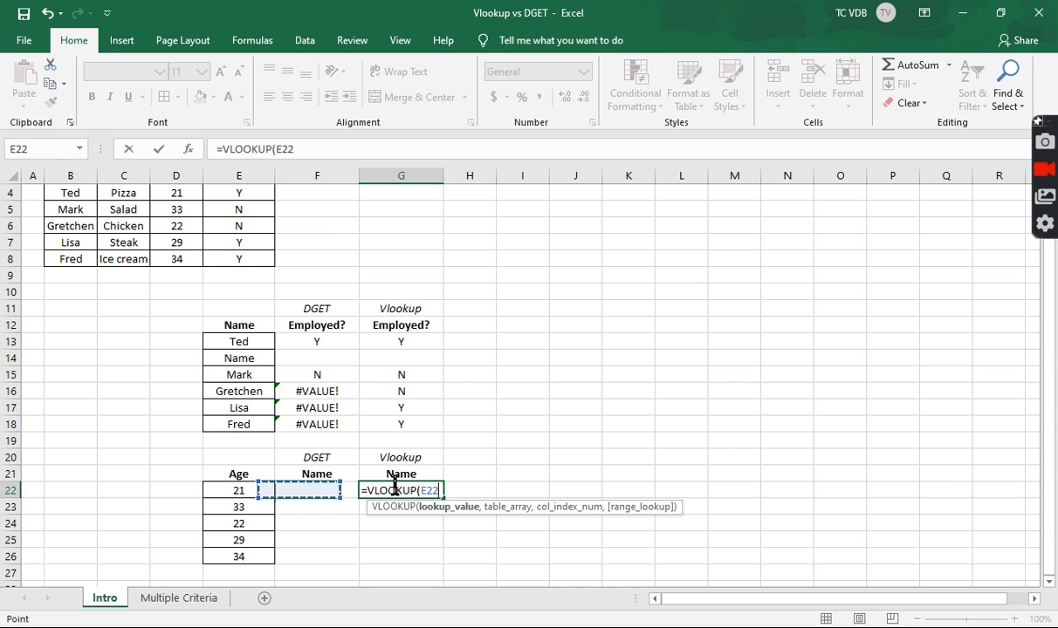
{"action": "type", "text": ","}
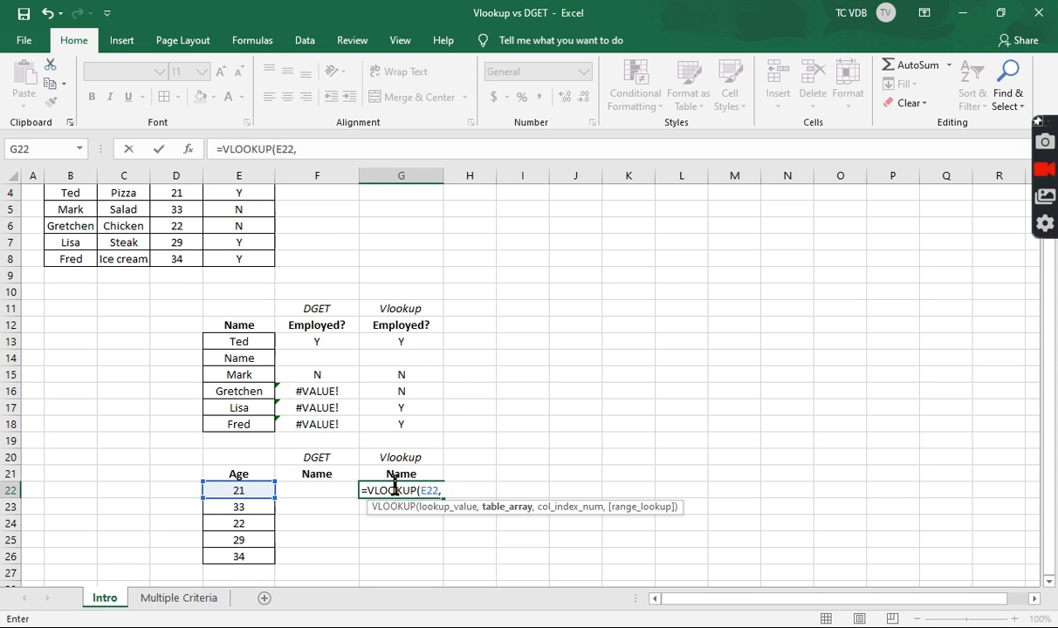
{"action": "scroll", "coordinate": [164, 230], "scroll_direction": "up", "scroll_amount": 1}
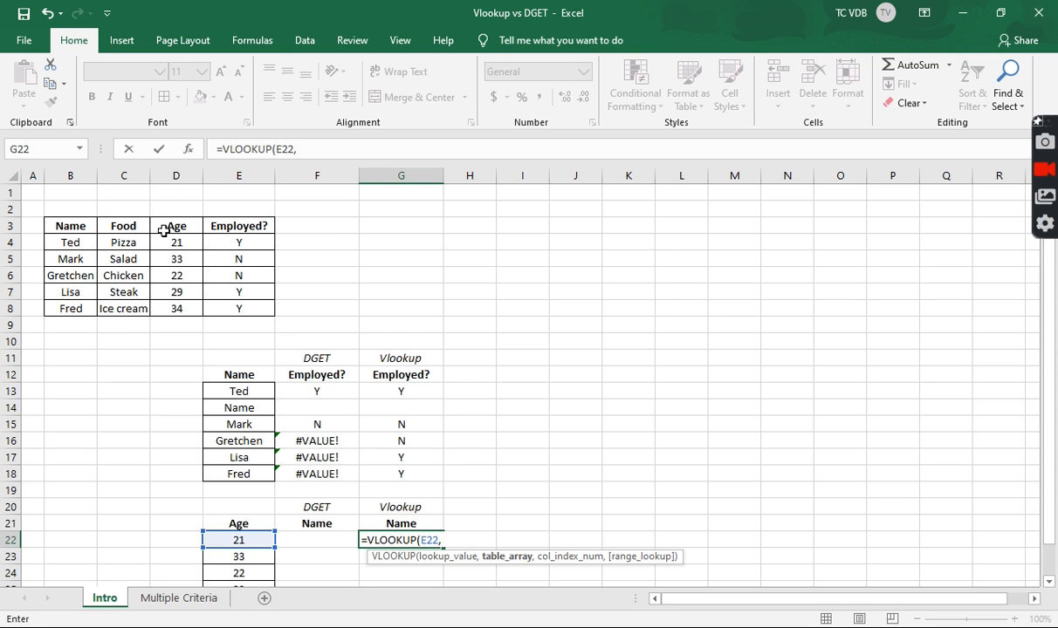
{"action": "left_click_drag", "start_coordinate": [69, 225], "coordinate": [243, 319]}
{"action": "key", "text": "F4"}
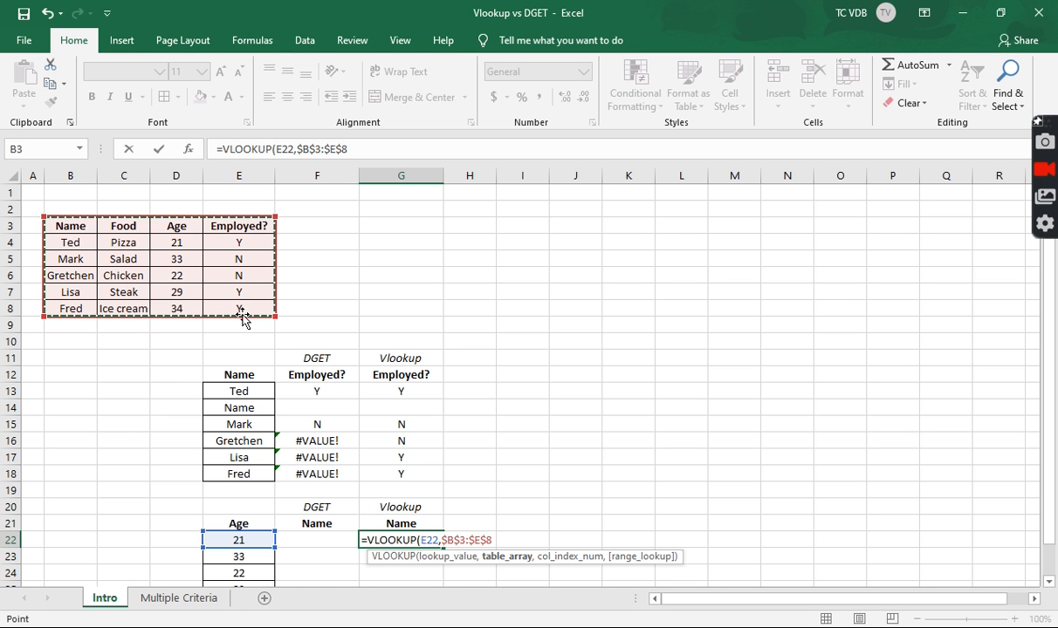
{"action": "type", "text": ","}
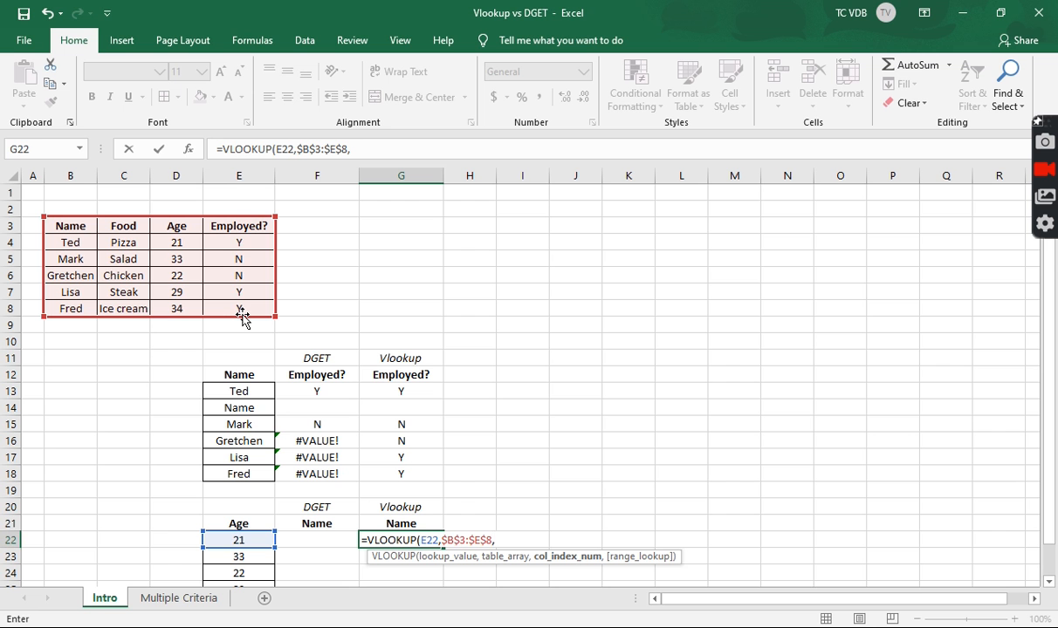
{"action": "type", "text": "1,false)"}
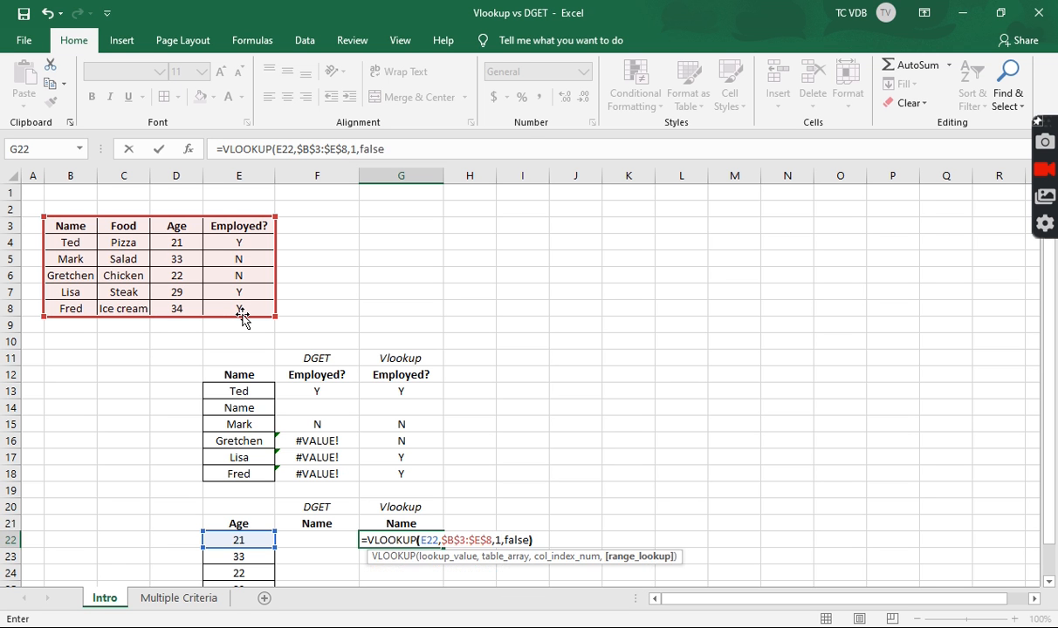
{"action": "key", "text": "Return"}
Step: Fill the VLOOKUP formula in G22 down through G26
{"action": "scroll", "coordinate": [300, 381], "scroll_direction": "down", "scroll_amount": 1}
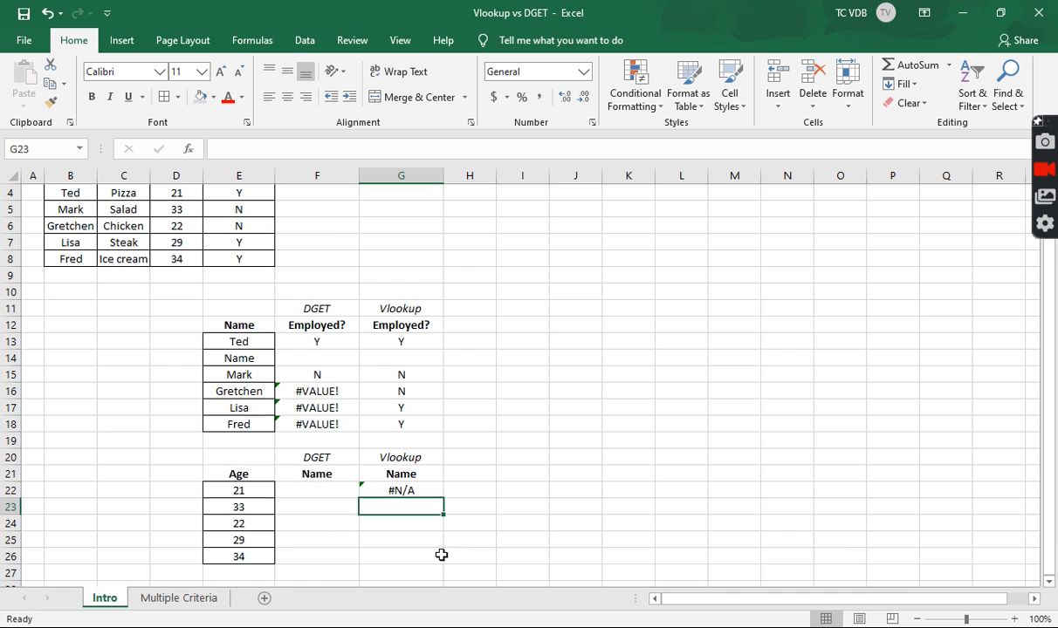
{"action": "left_click", "coordinate": [421, 490]}
{"action": "double_click", "coordinate": [443, 499]}
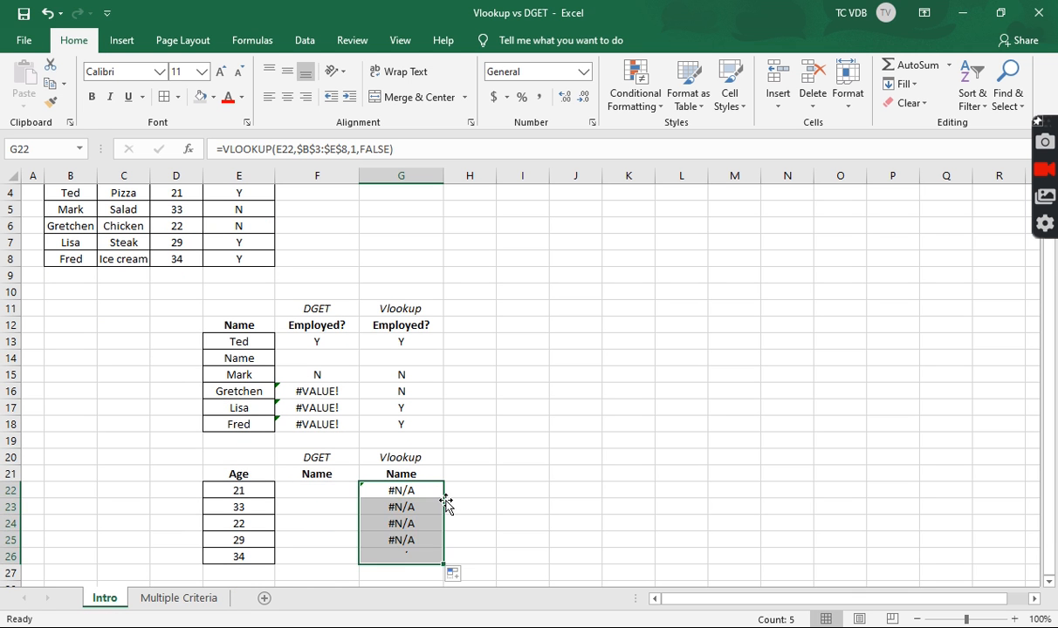
Step: Enter the formula =DGET($B$3:$E$8,1,E21:E22) in cell F22 to return the name for the first age
{"action": "left_click", "coordinate": [330, 492]}
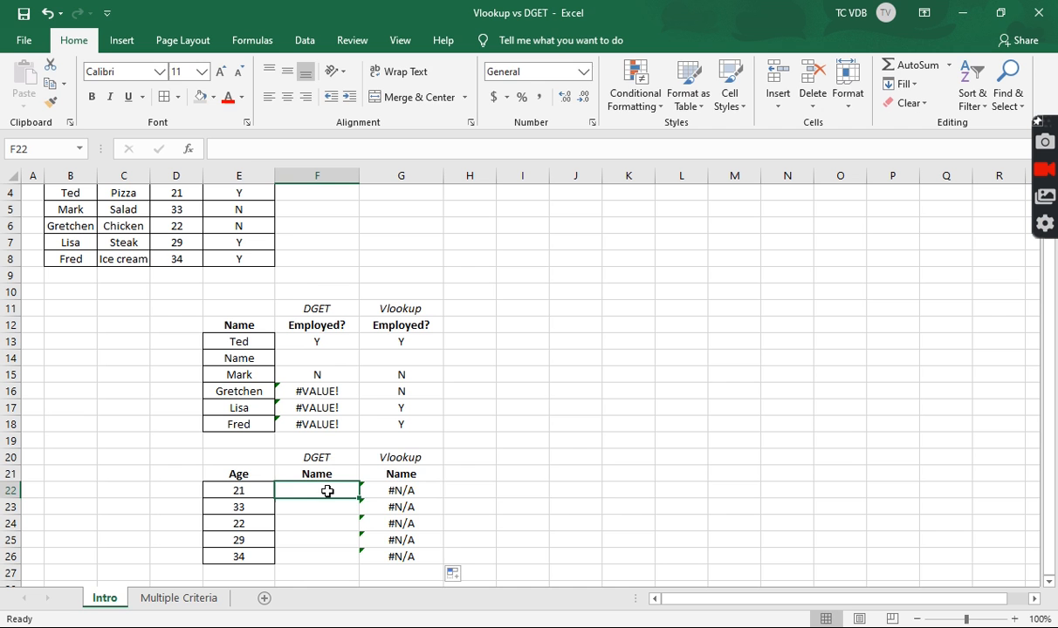
{"action": "type", "text": "=dget"}
{"action": "key", "text": "Tab"}
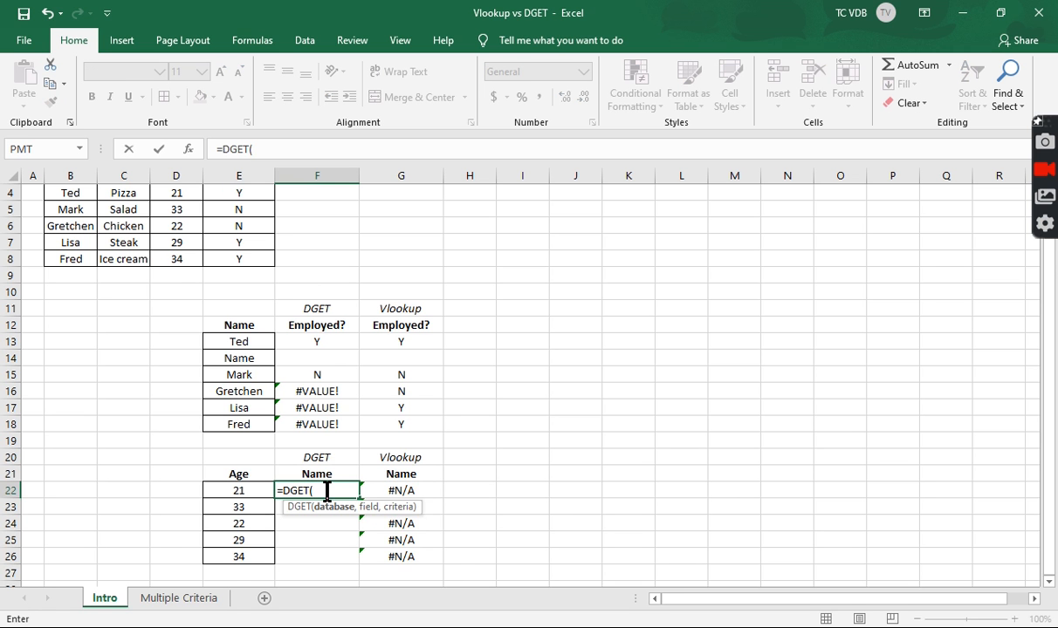
{"action": "scroll", "coordinate": [109, 212], "scroll_direction": "up", "scroll_amount": 1}
{"action": "scroll", "coordinate": [129, 264], "scroll_direction": "down", "scroll_amount": 1}
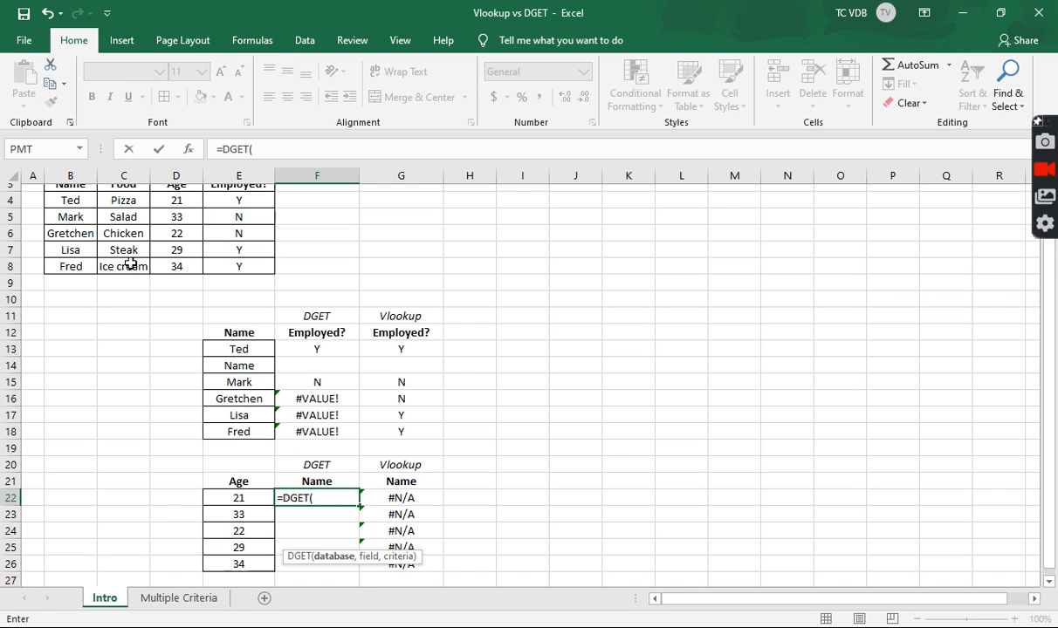
{"action": "scroll", "coordinate": [129, 264], "scroll_direction": "up", "scroll_amount": 1}
{"action": "left_click_drag", "start_coordinate": [76, 225], "coordinate": [217, 308]}
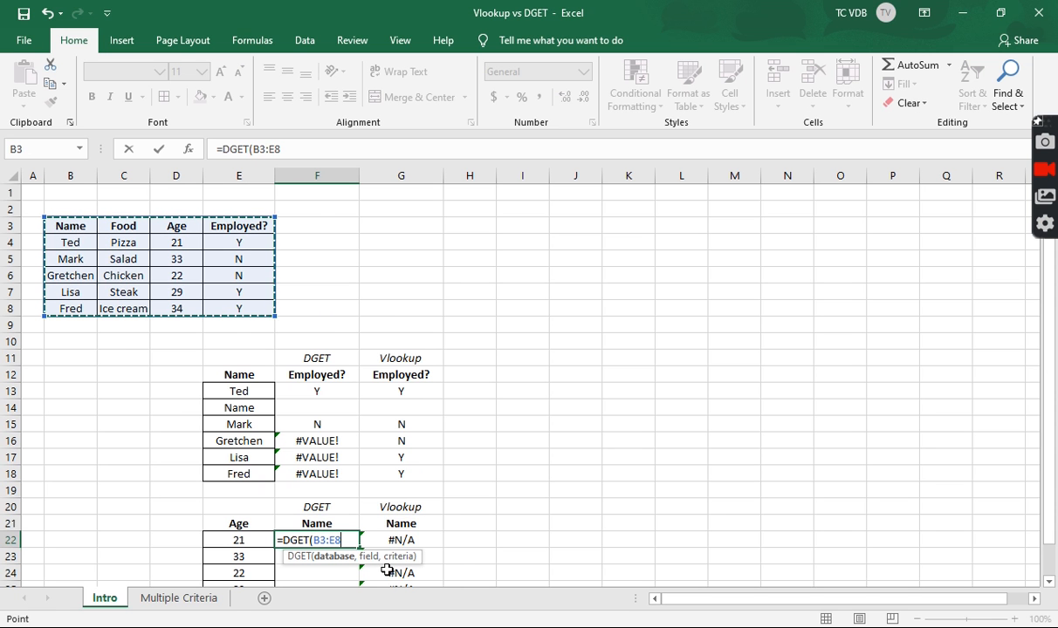
{"action": "key", "text": "F4"}
{"action": "type", "text": ","}
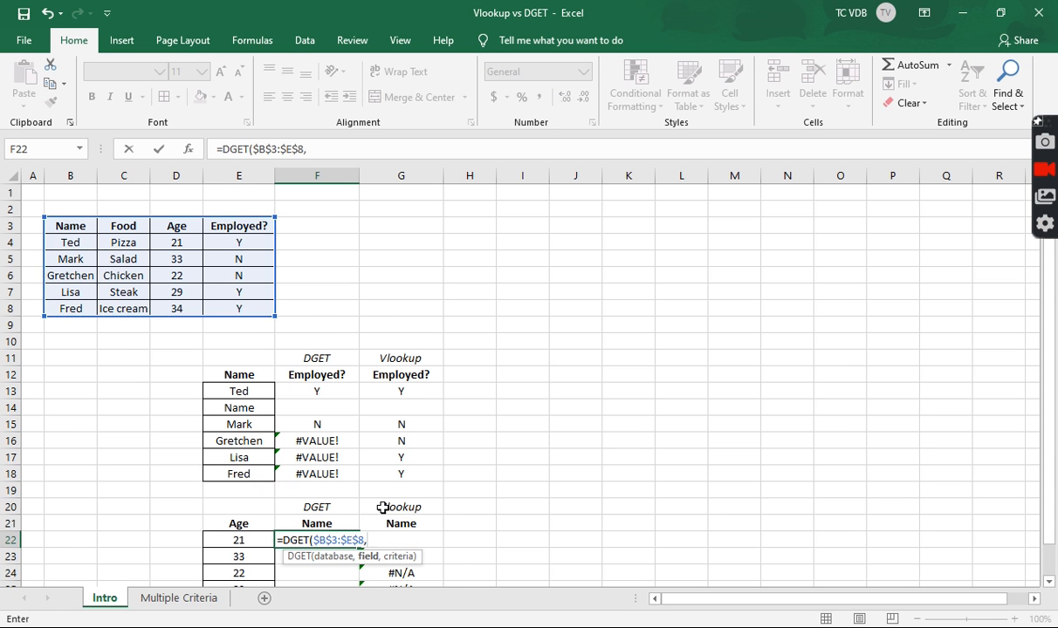
{"action": "type", "text": "1,"}
{"action": "left_click_drag", "start_coordinate": [242, 524], "coordinate": [245, 548]}
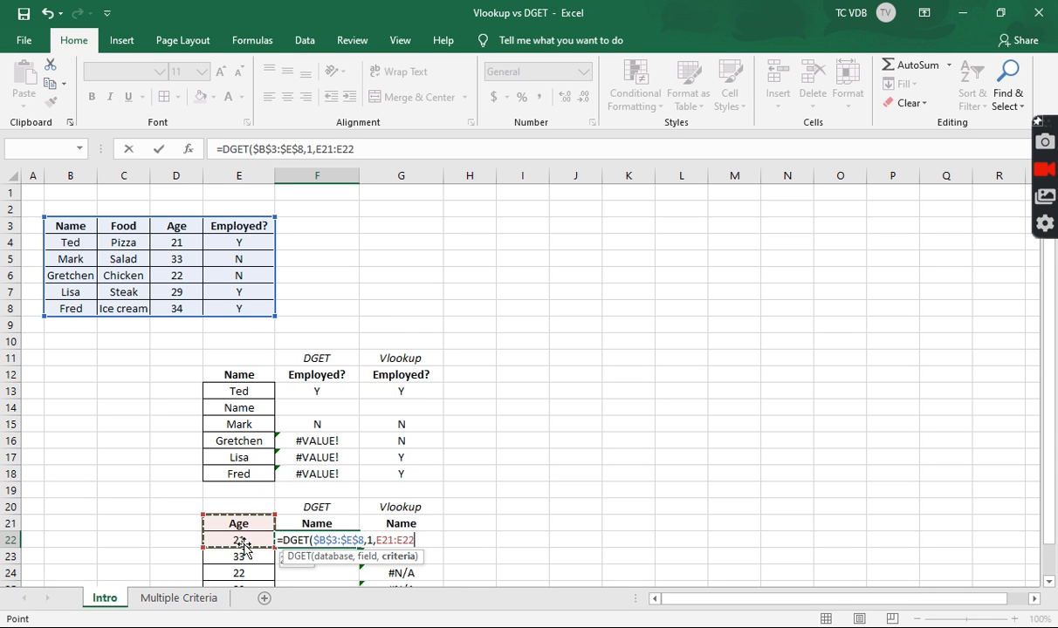
{"action": "key", "text": "Return"}
{"action": "left_click", "coordinate": [319, 541]}
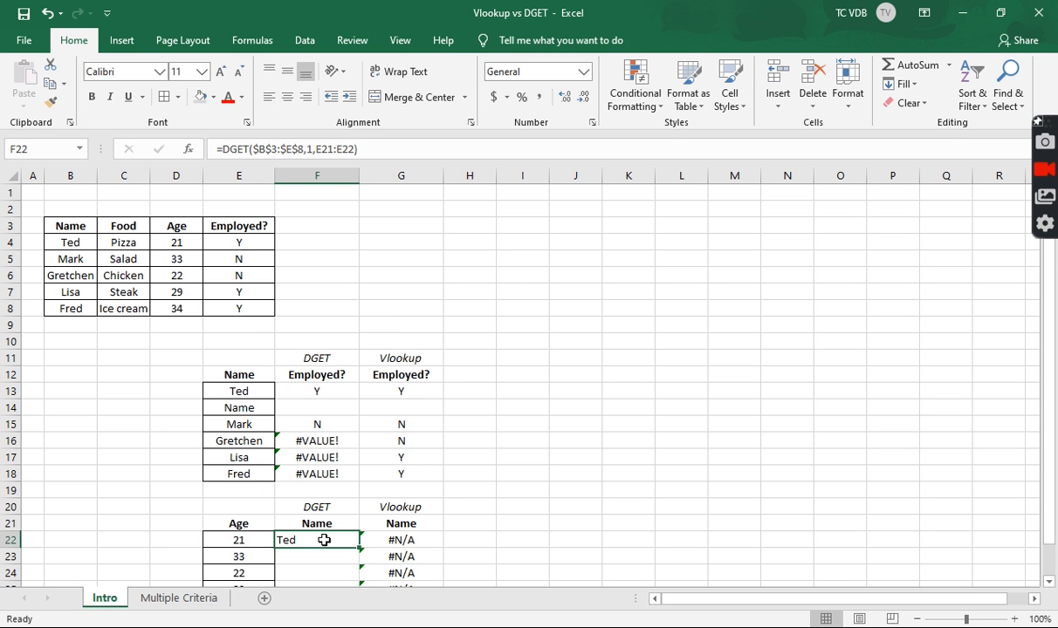